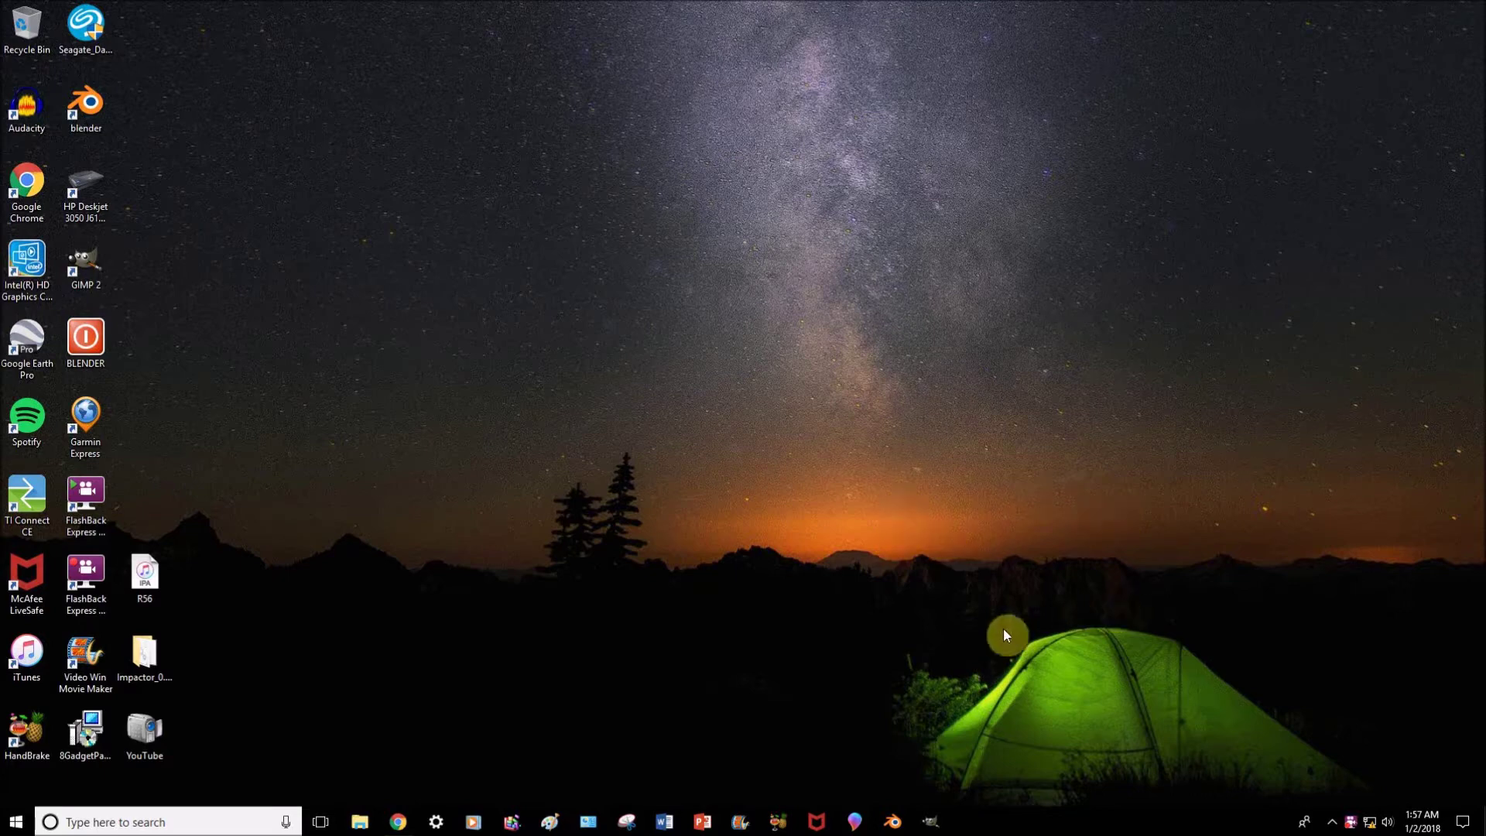
# Open a new maximized Chrome window and load linksyssmartwifi.com.
pyautogui.rightClick(408, 822)
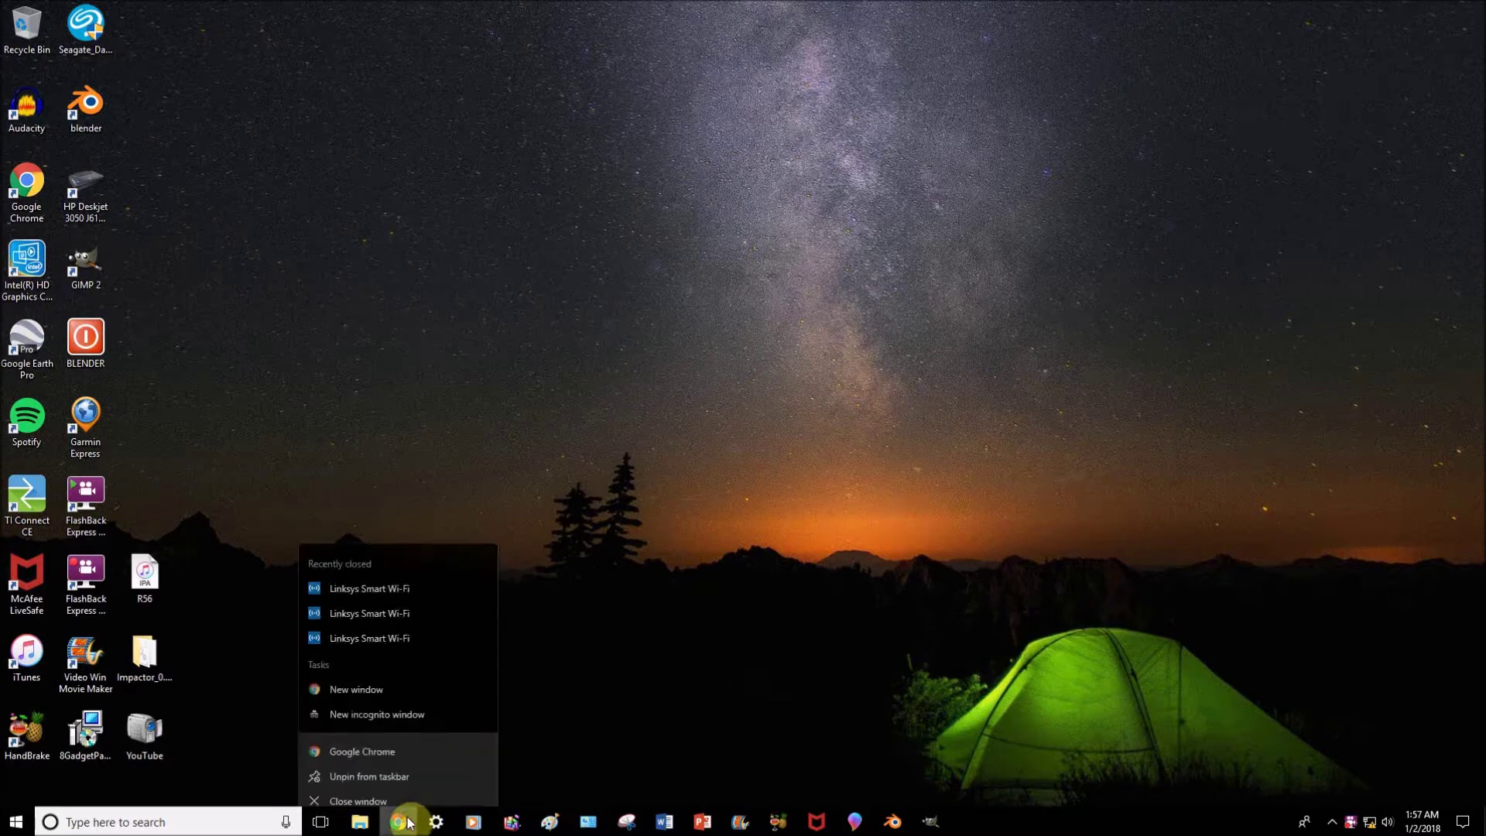
pyautogui.click(383, 732)
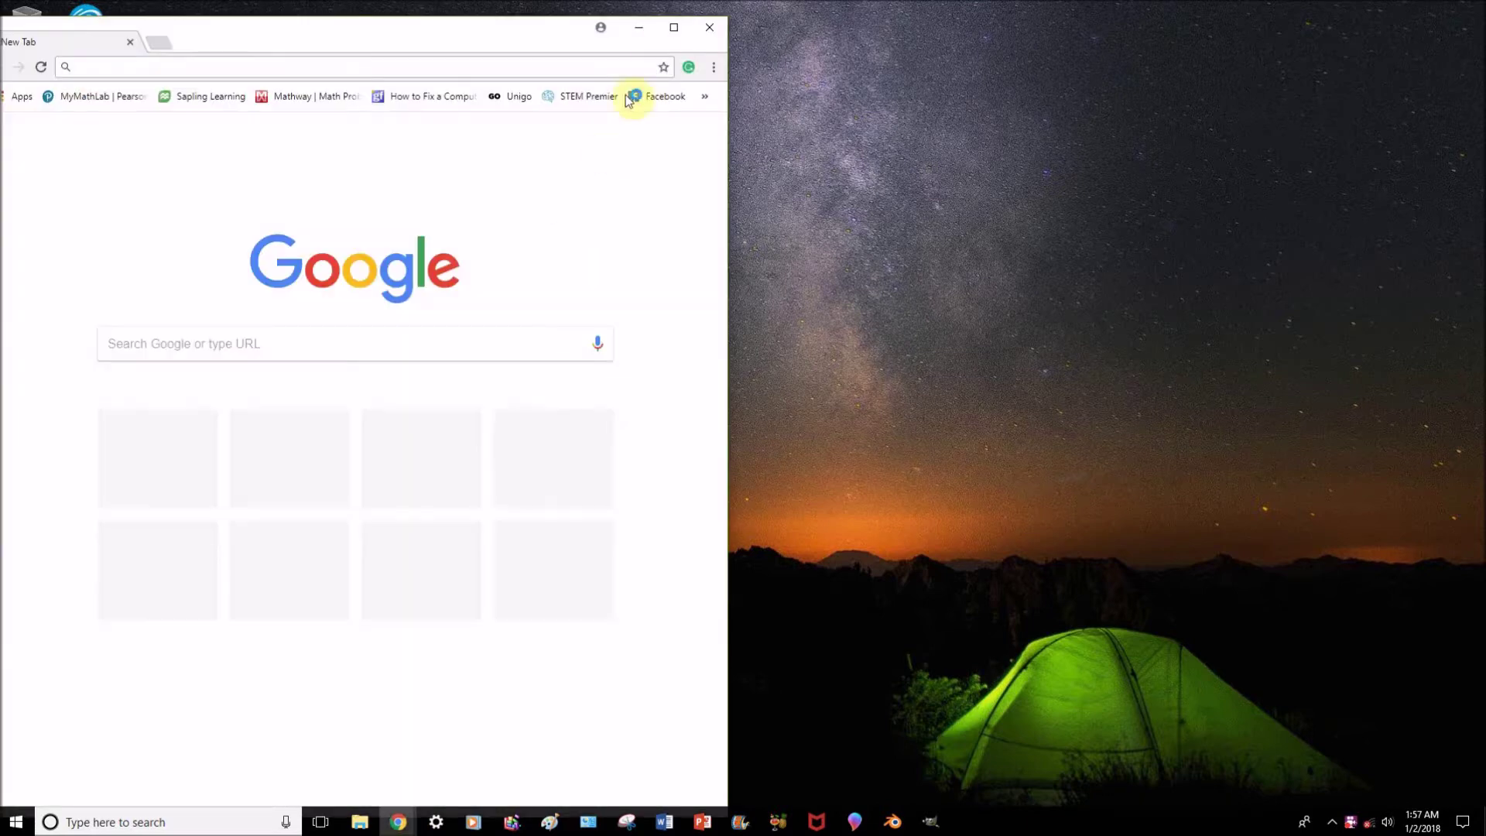
pyautogui.click(673, 29)
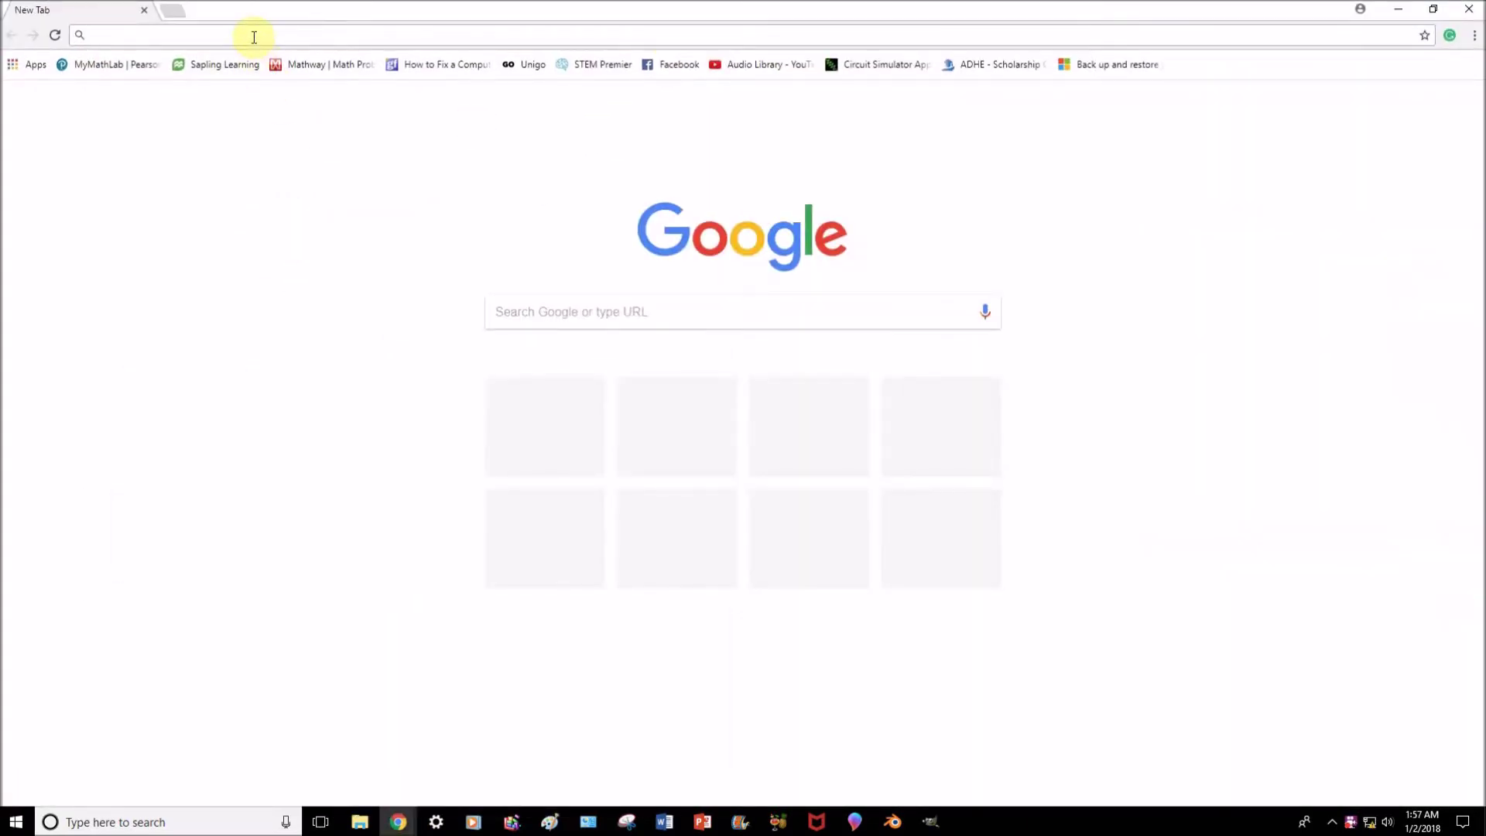
pyautogui.click(254, 36)
pyautogui.write('http://linksyssmartwifi.com')
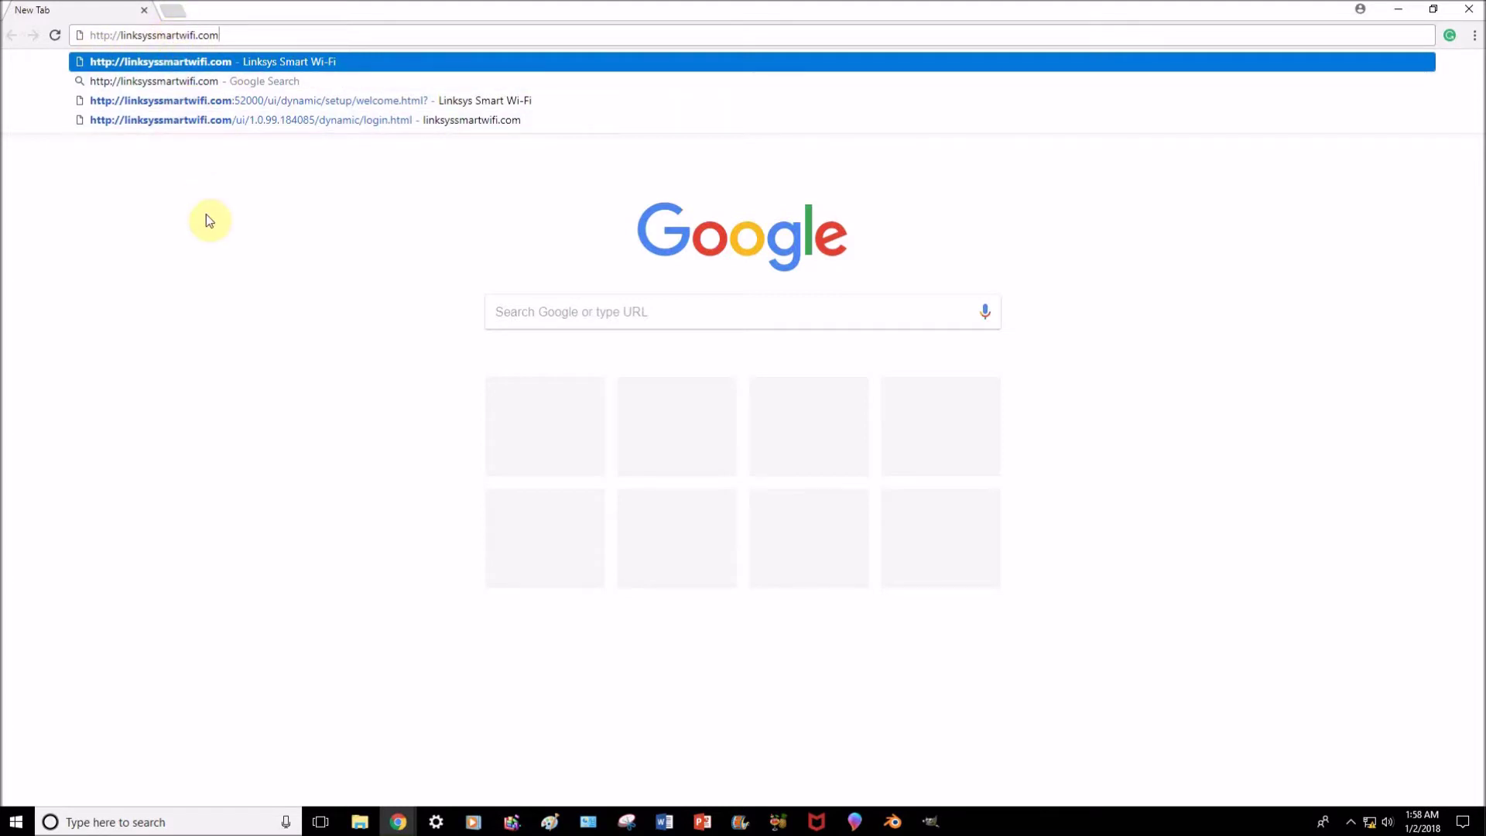
pyautogui.press('Return')
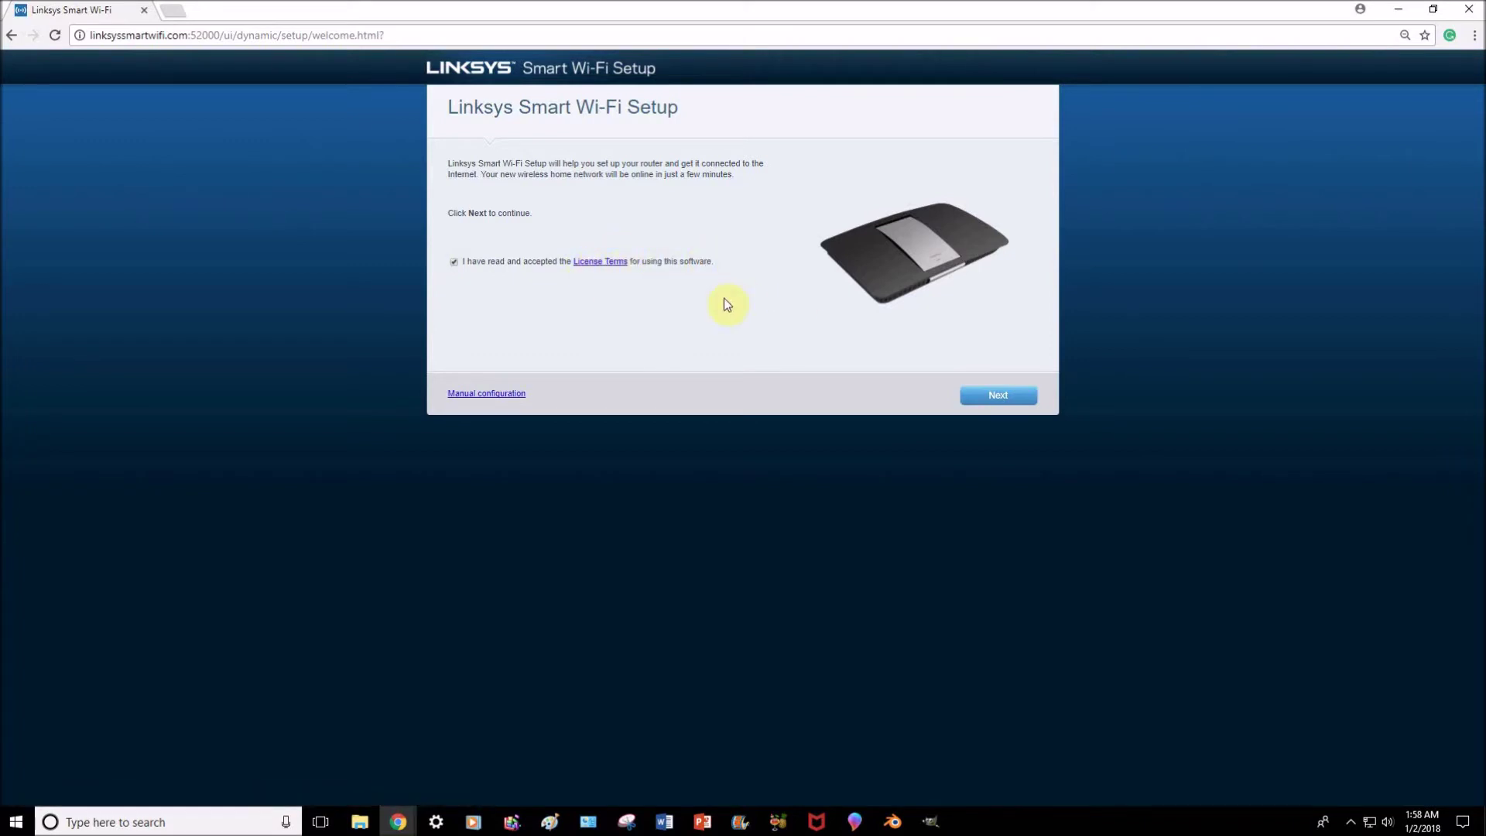
# Continue past the Linksys welcome page to the router updates step.
pyautogui.click(996, 397)
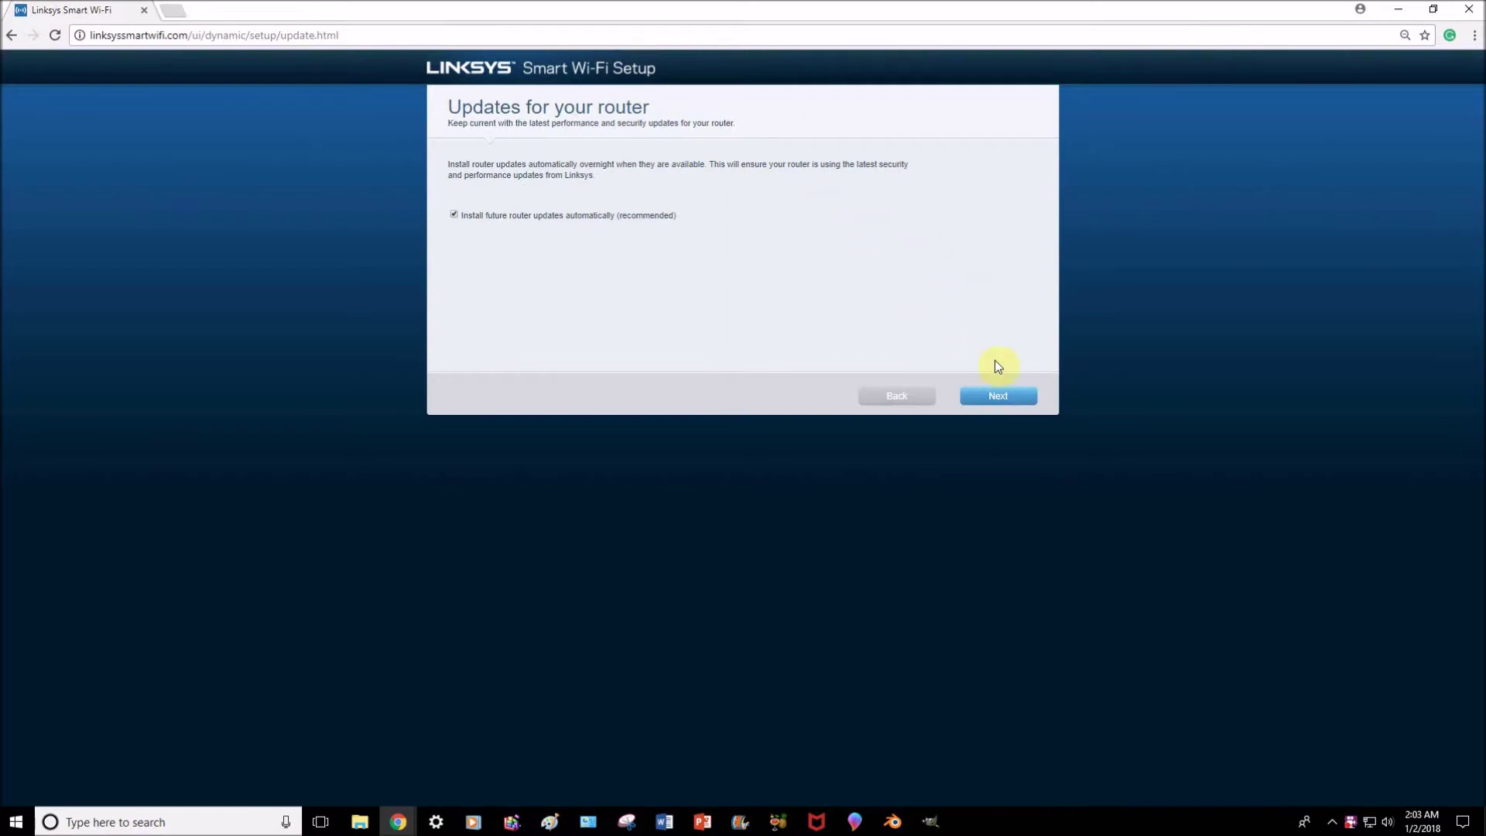
# Advance from the router updates step to the Personalize your network page.
pyautogui.click(978, 401)
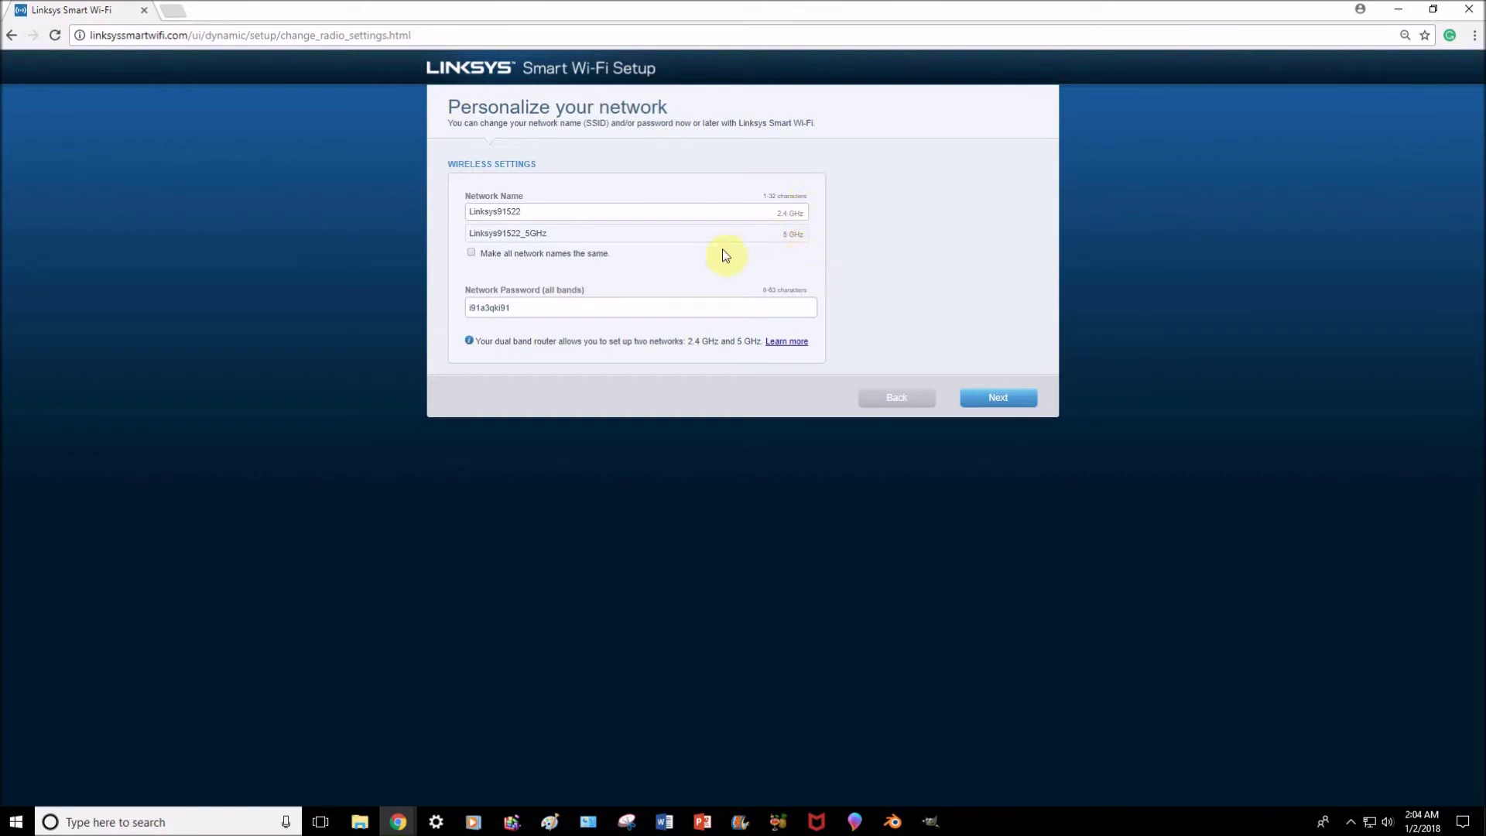
# Rename the 2.4 GHz network to 'wifi' and make all network names the same.
pyautogui.click(551, 213)
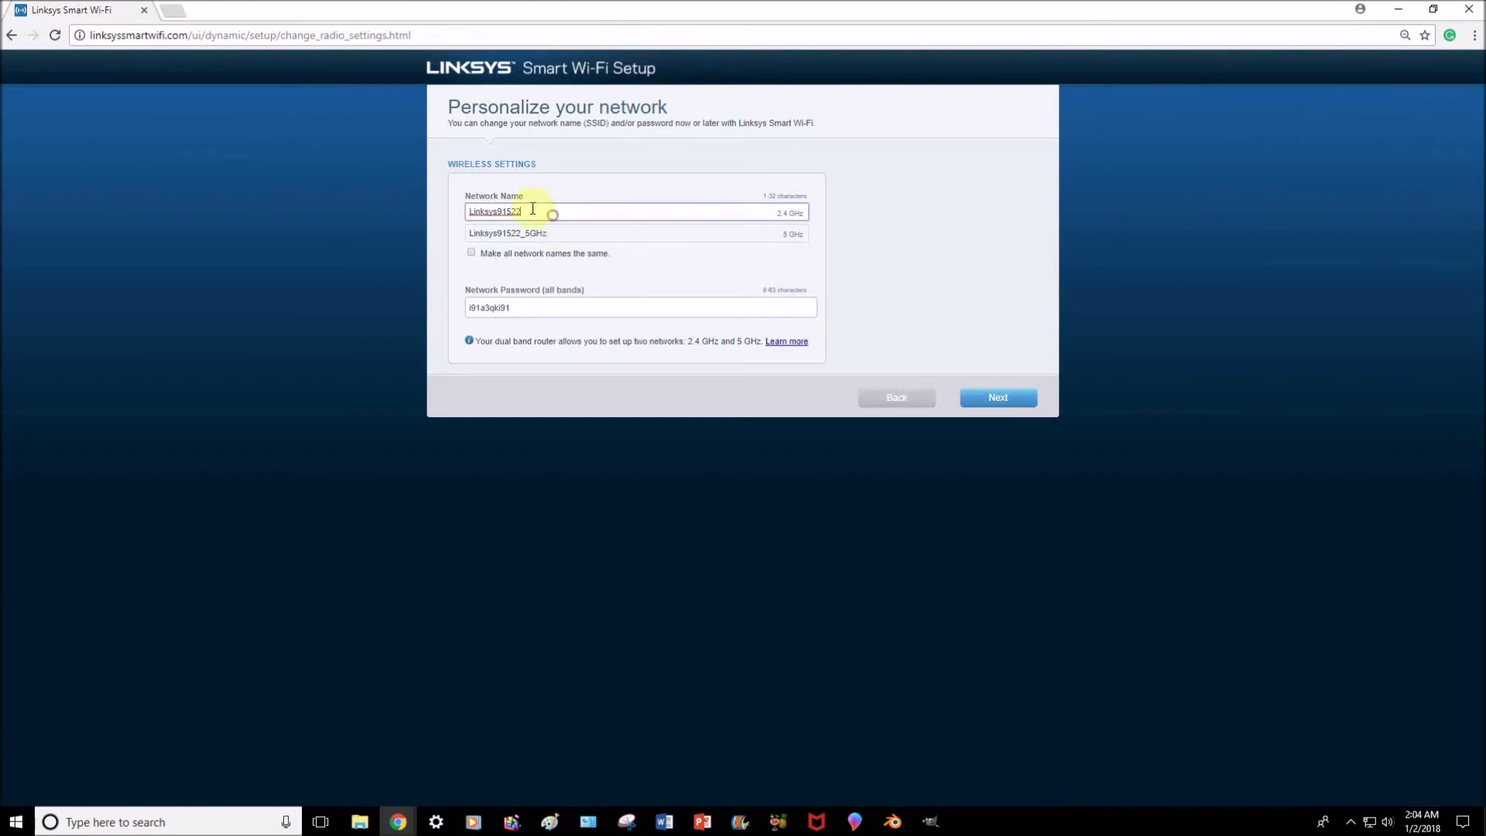
pyautogui.moveTo(533, 209); pyautogui.dragTo(456, 214)
pyautogui.write('wifi')
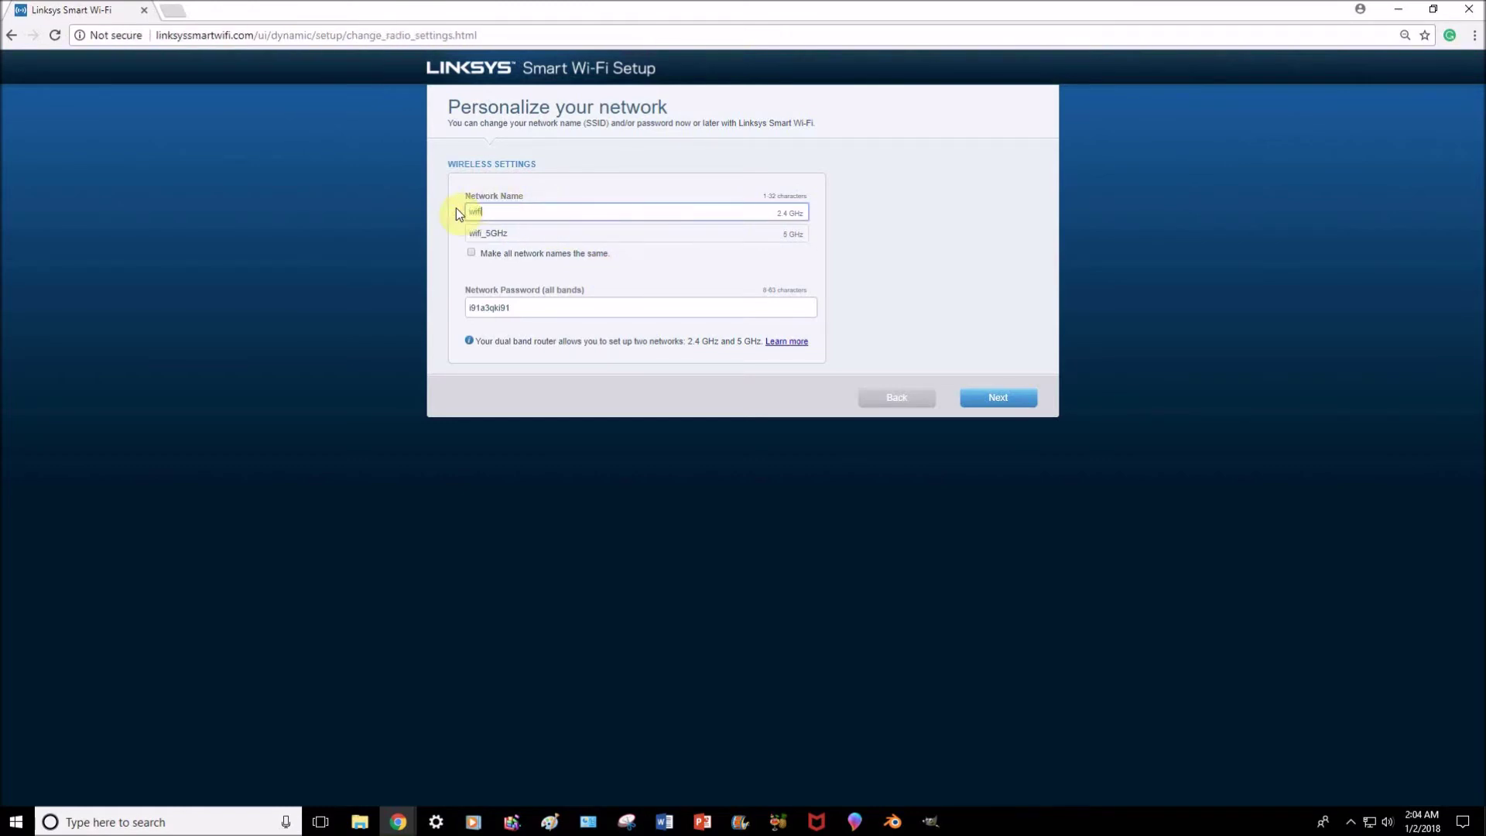
pyautogui.click(470, 253)
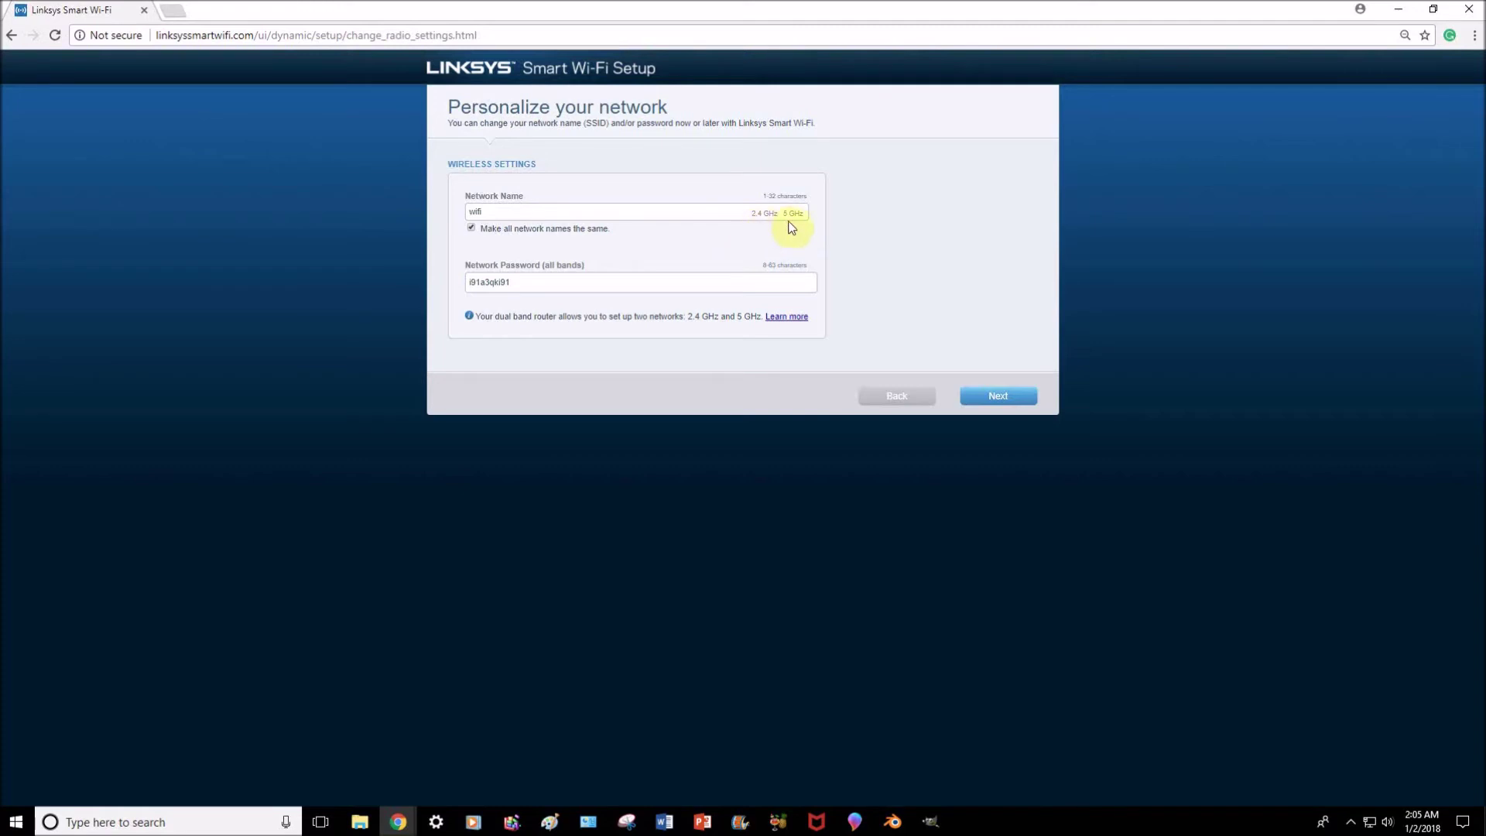
pyautogui.click(471, 228)
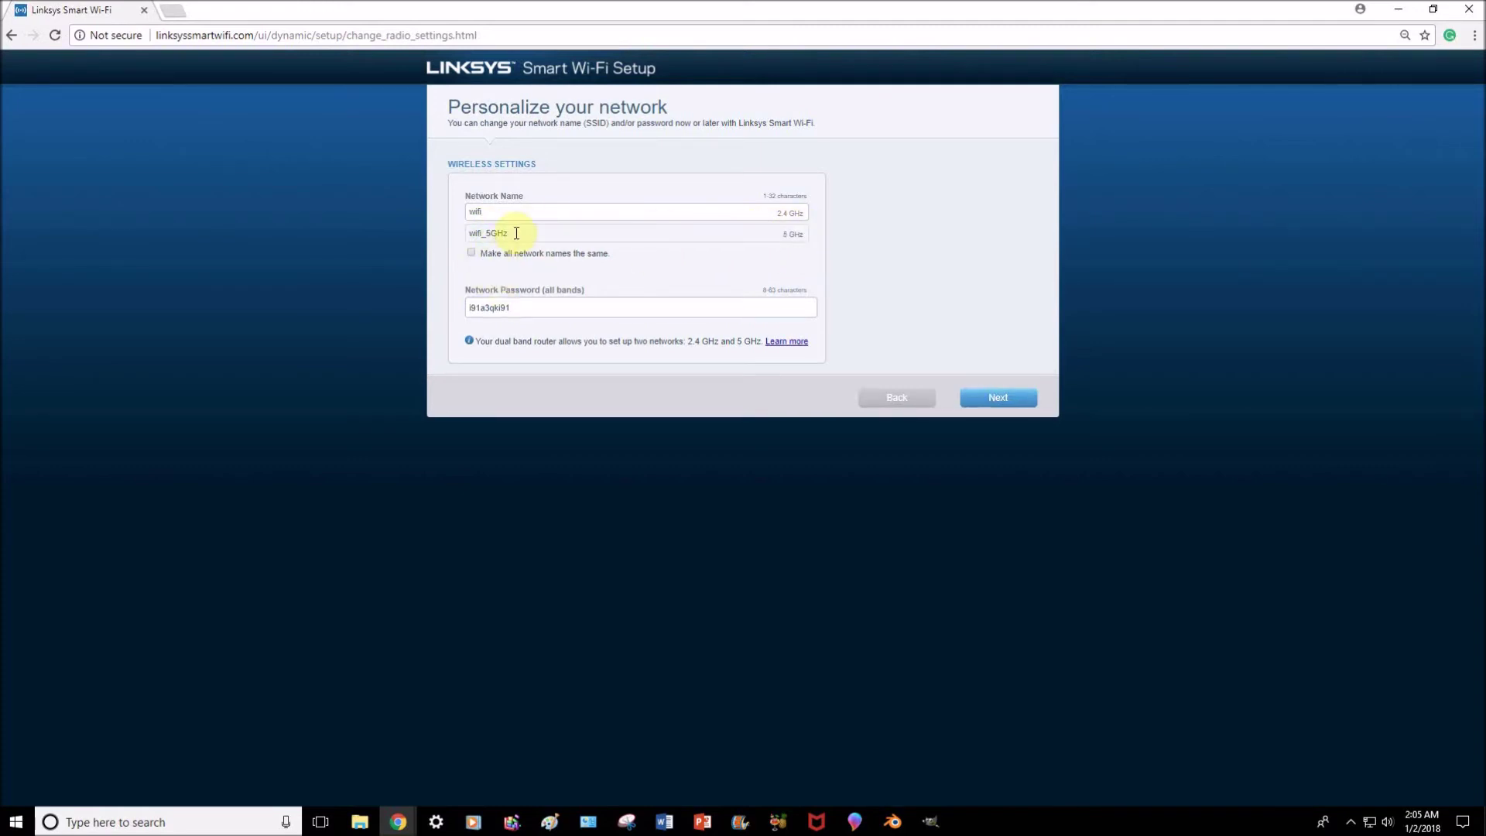
pyautogui.doubleClick(485, 234)
pyautogui.click(485, 236)
pyautogui.click(471, 253)
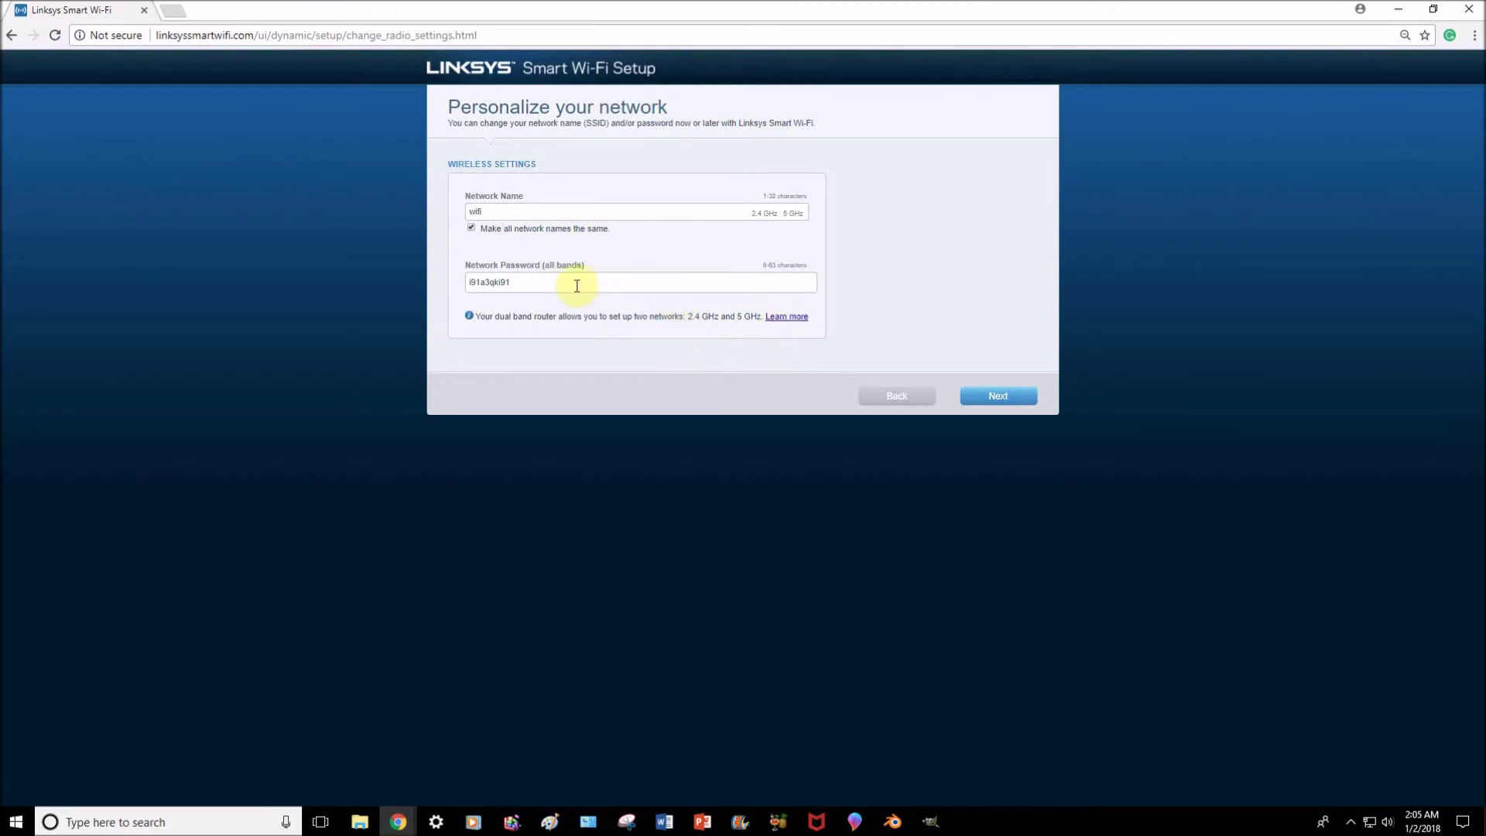
# Replace the network password with a new one and apply the wireless settings.
pyautogui.moveTo(577, 284); pyautogui.dragTo(421, 297)
pyautogui.write('12')
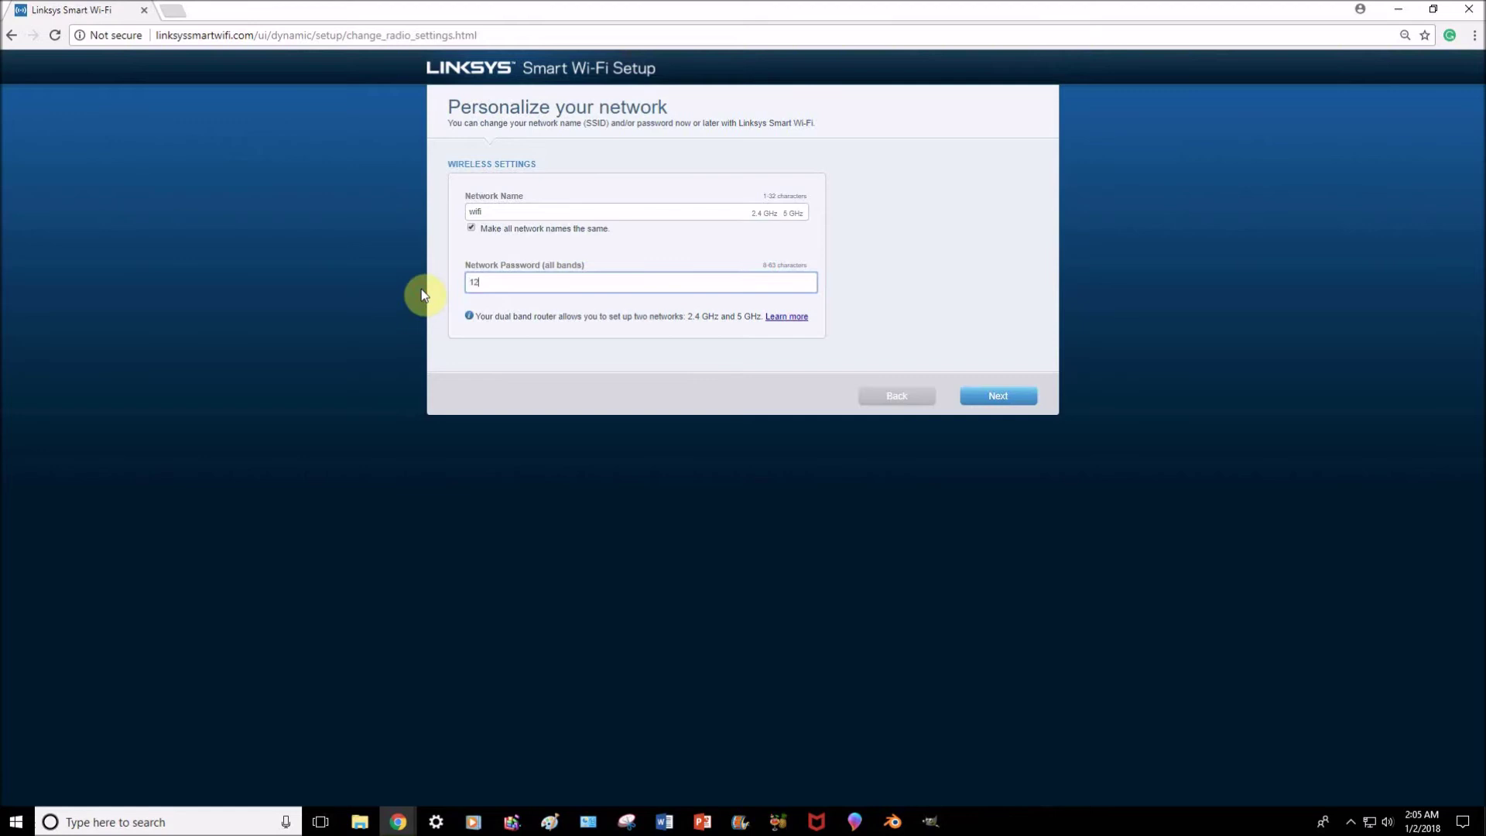
pyautogui.write('345678')
pyautogui.click(989, 396)
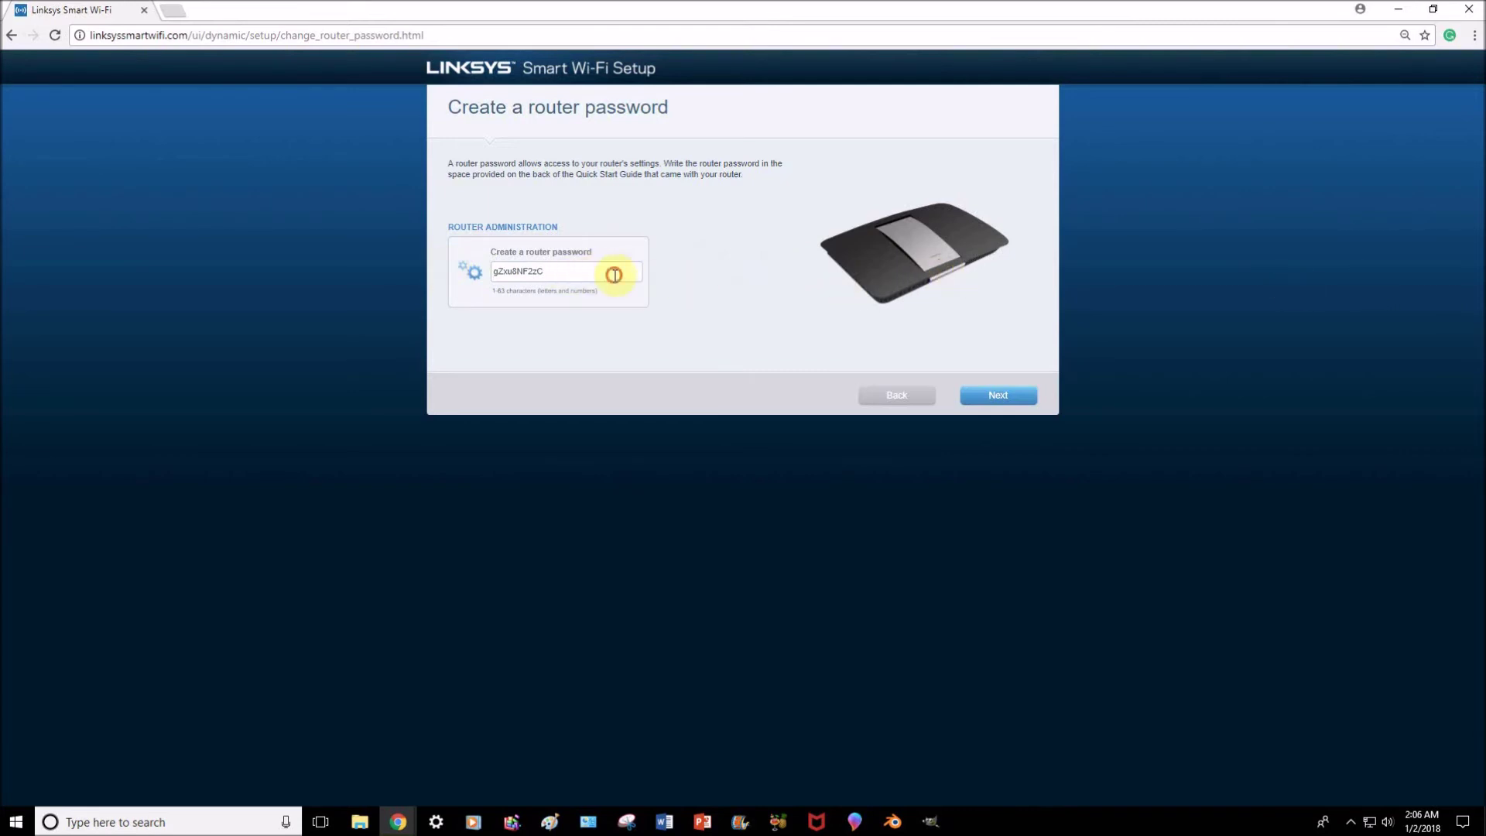
# Replace the generated router password with a new numeric password and submit it.
pyautogui.moveTo(614, 274); pyautogui.dragTo(469, 273)
pyautogui.write('12')
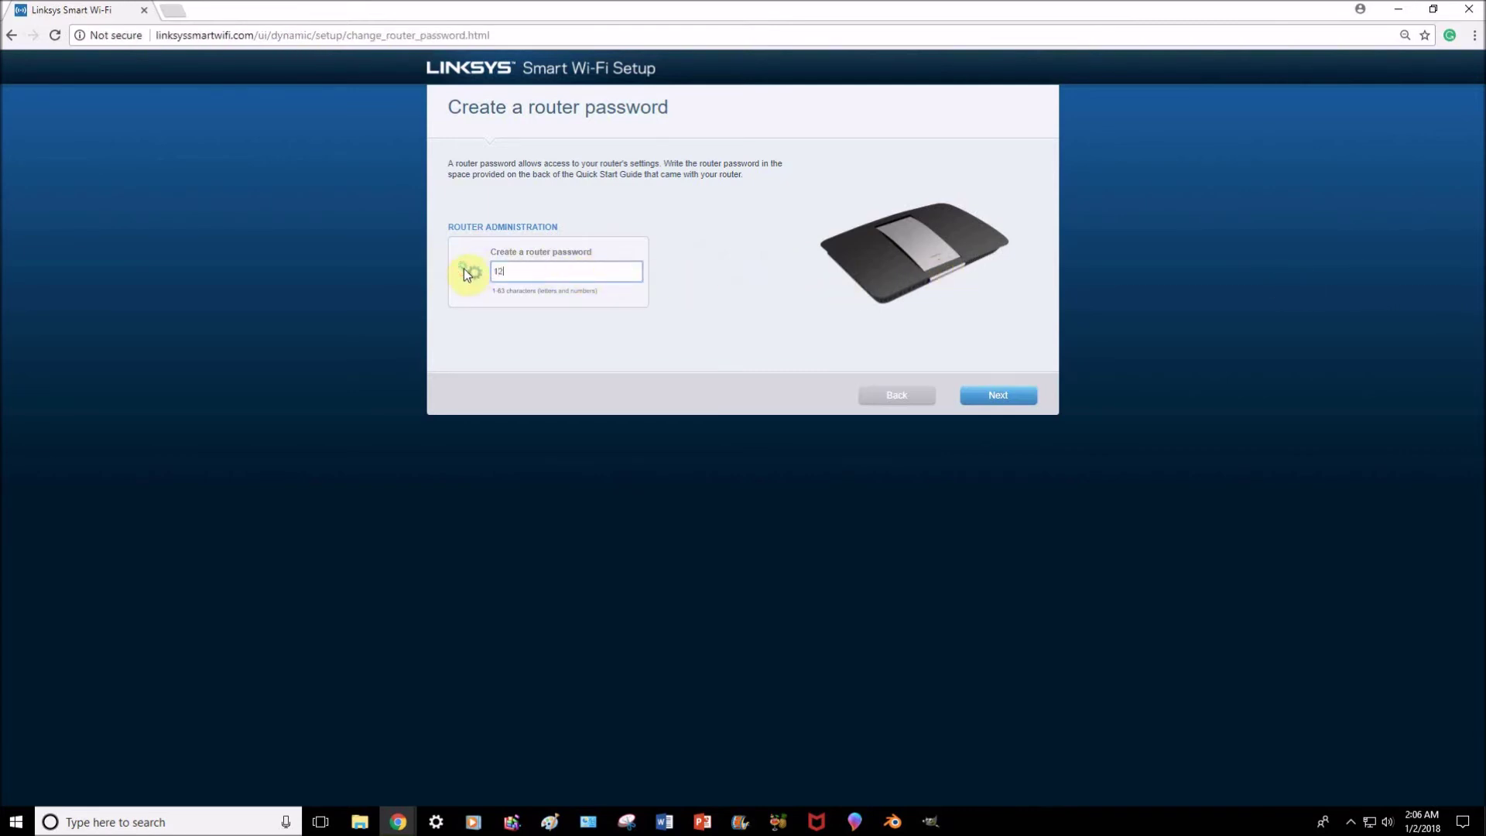
pyautogui.write('345678')
pyautogui.click(987, 393)
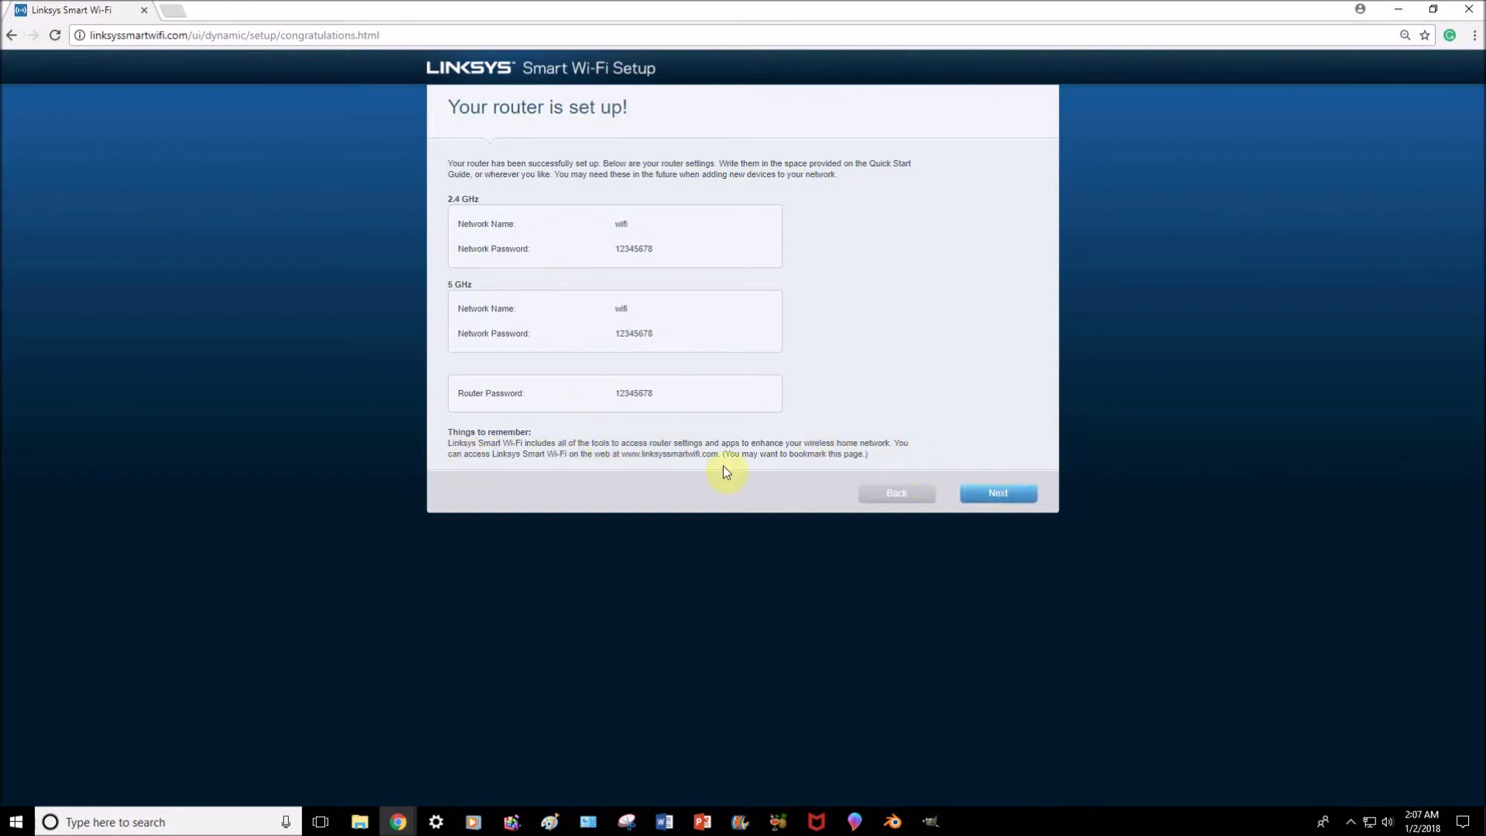
# Continue past the 'Your router is set up!' summary of networks and passwords.
pyautogui.click(1008, 492)
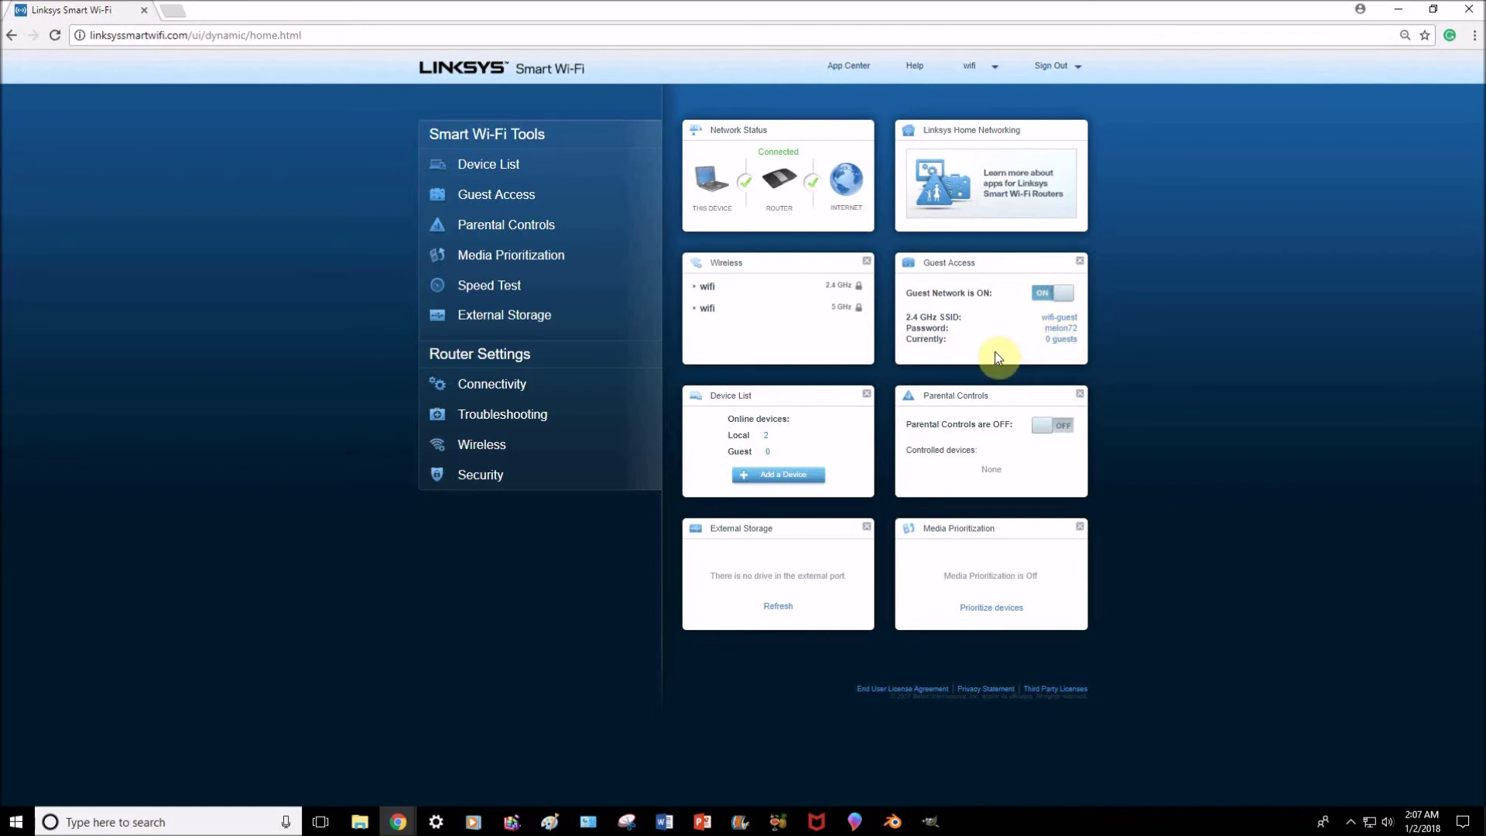
# Switch Guest Access off and acknowledge the Applying Changes notice.
pyautogui.click(1056, 295)
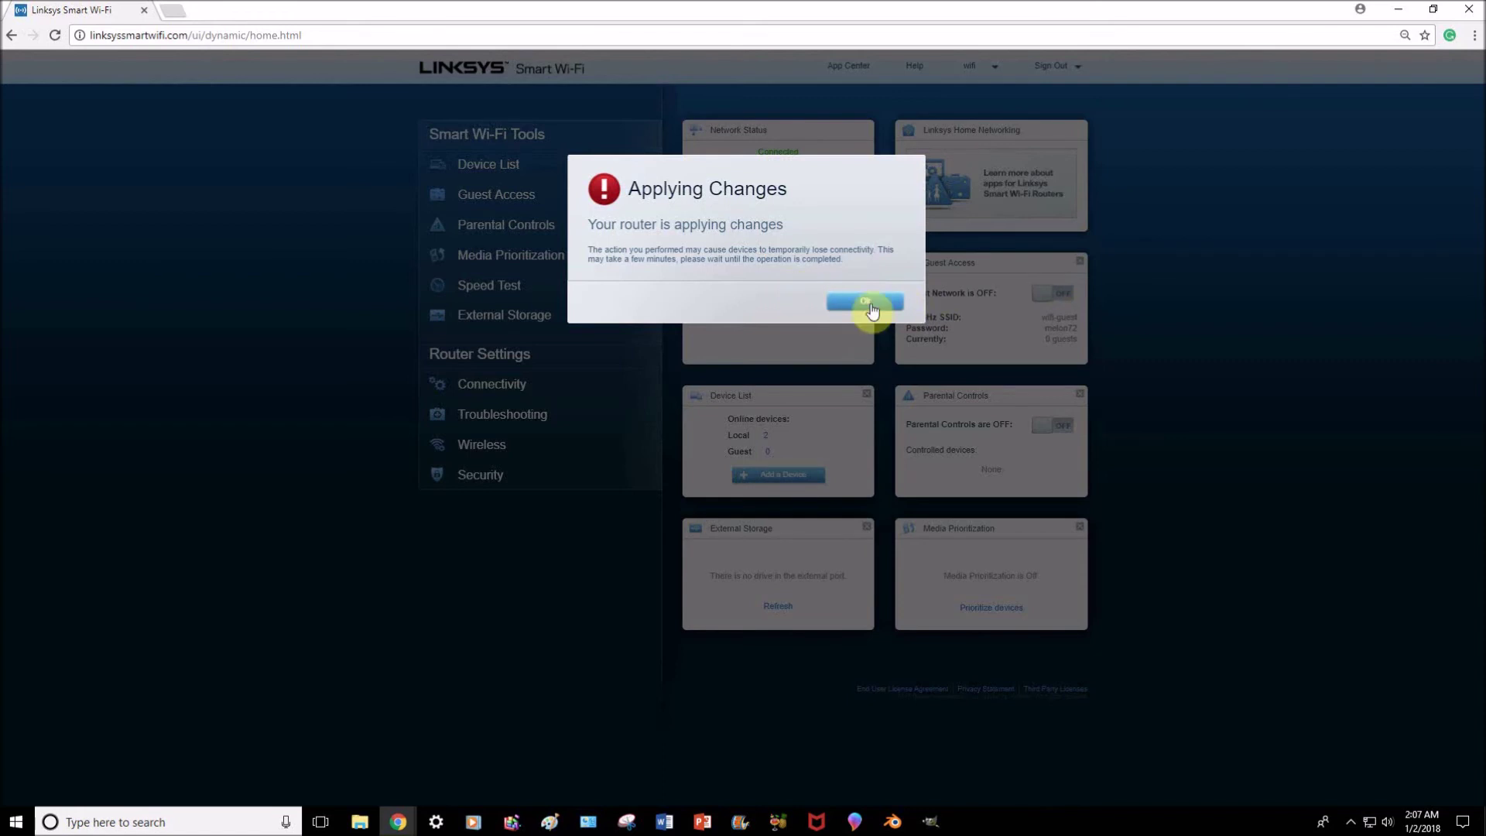
pyautogui.click(872, 302)
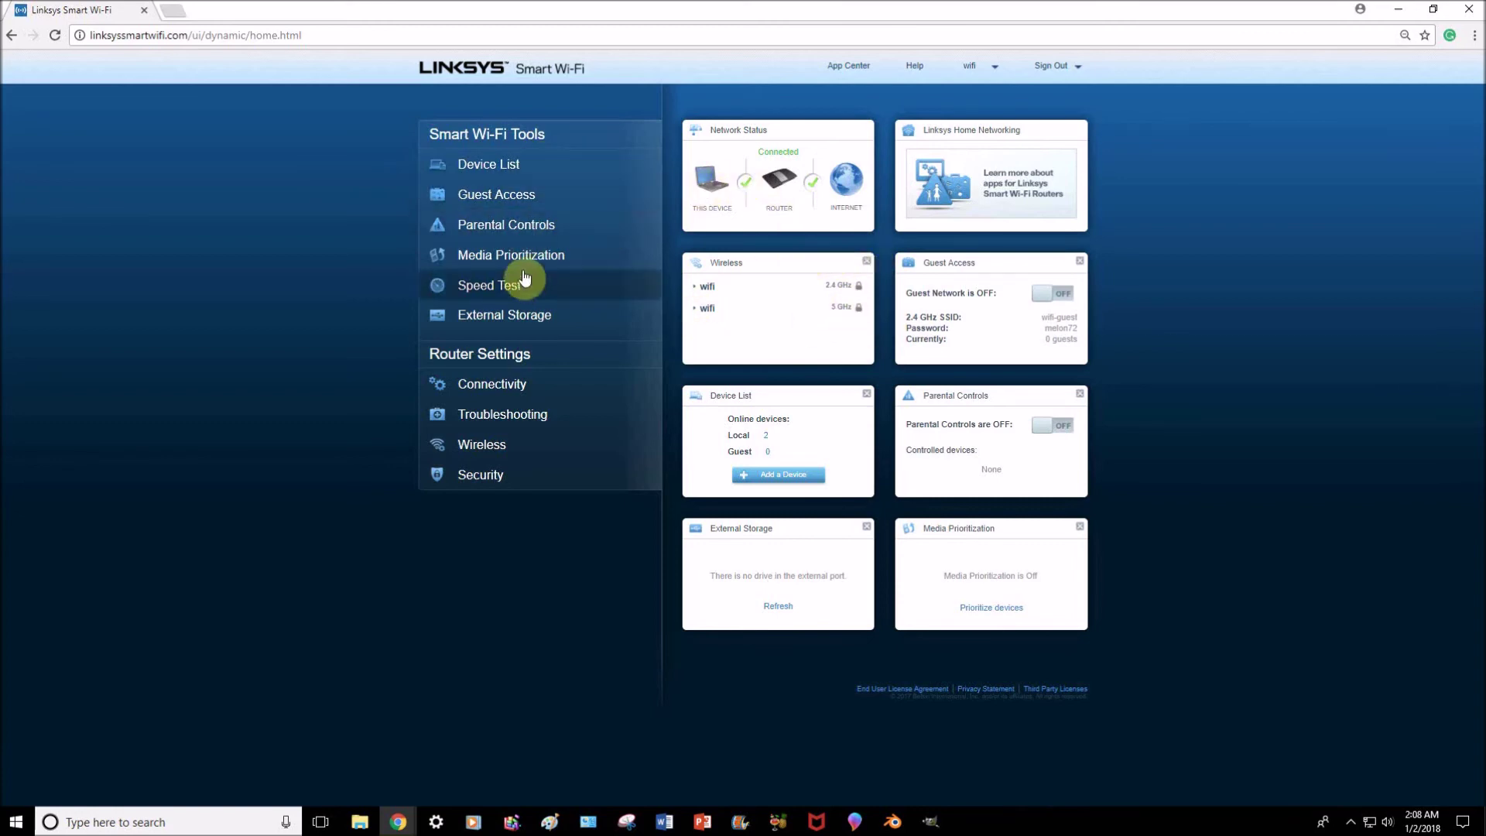
pyautogui.click(503, 318)
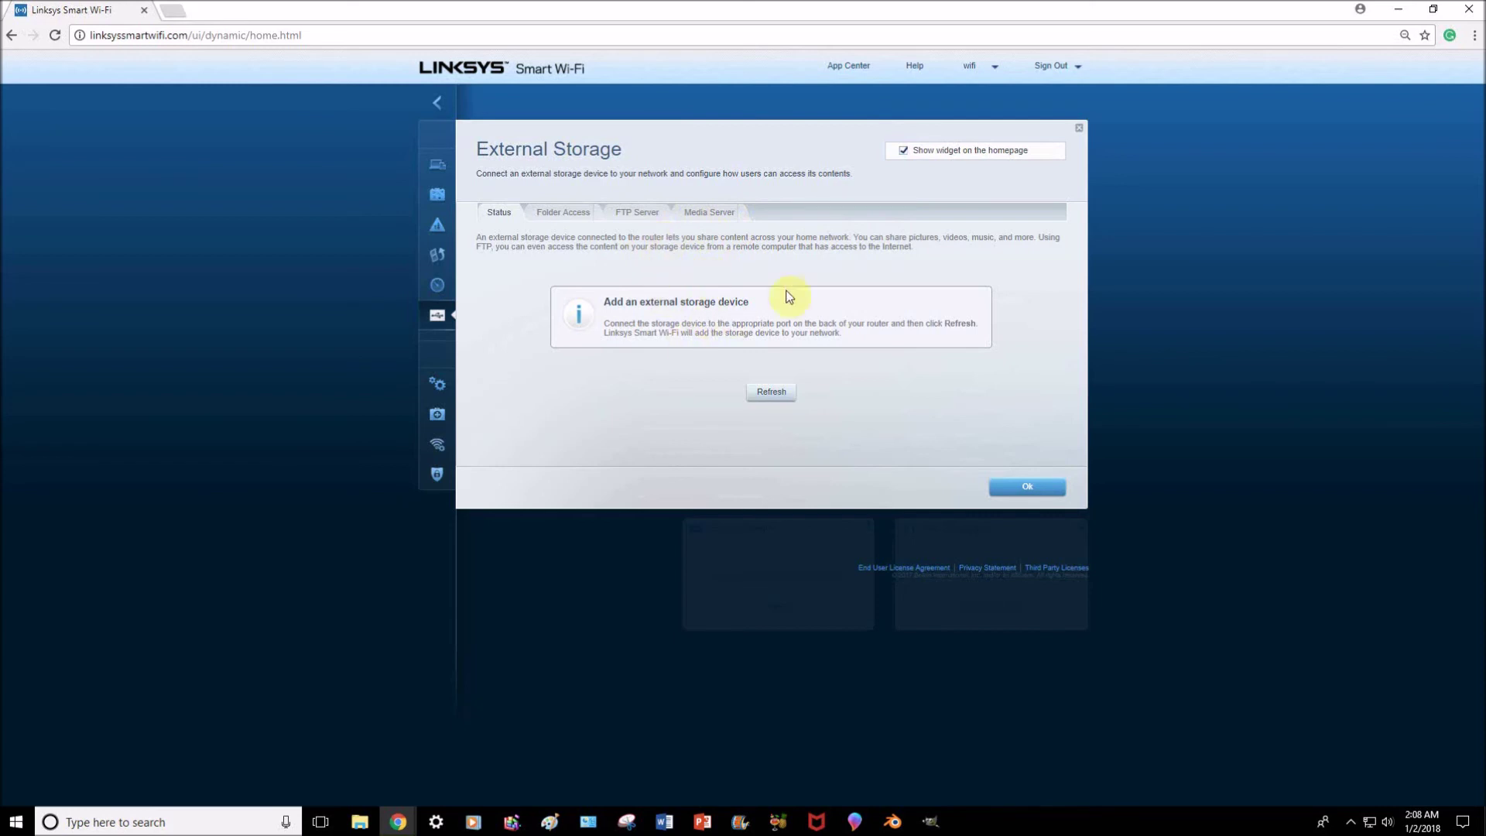
pyautogui.click(1081, 132)
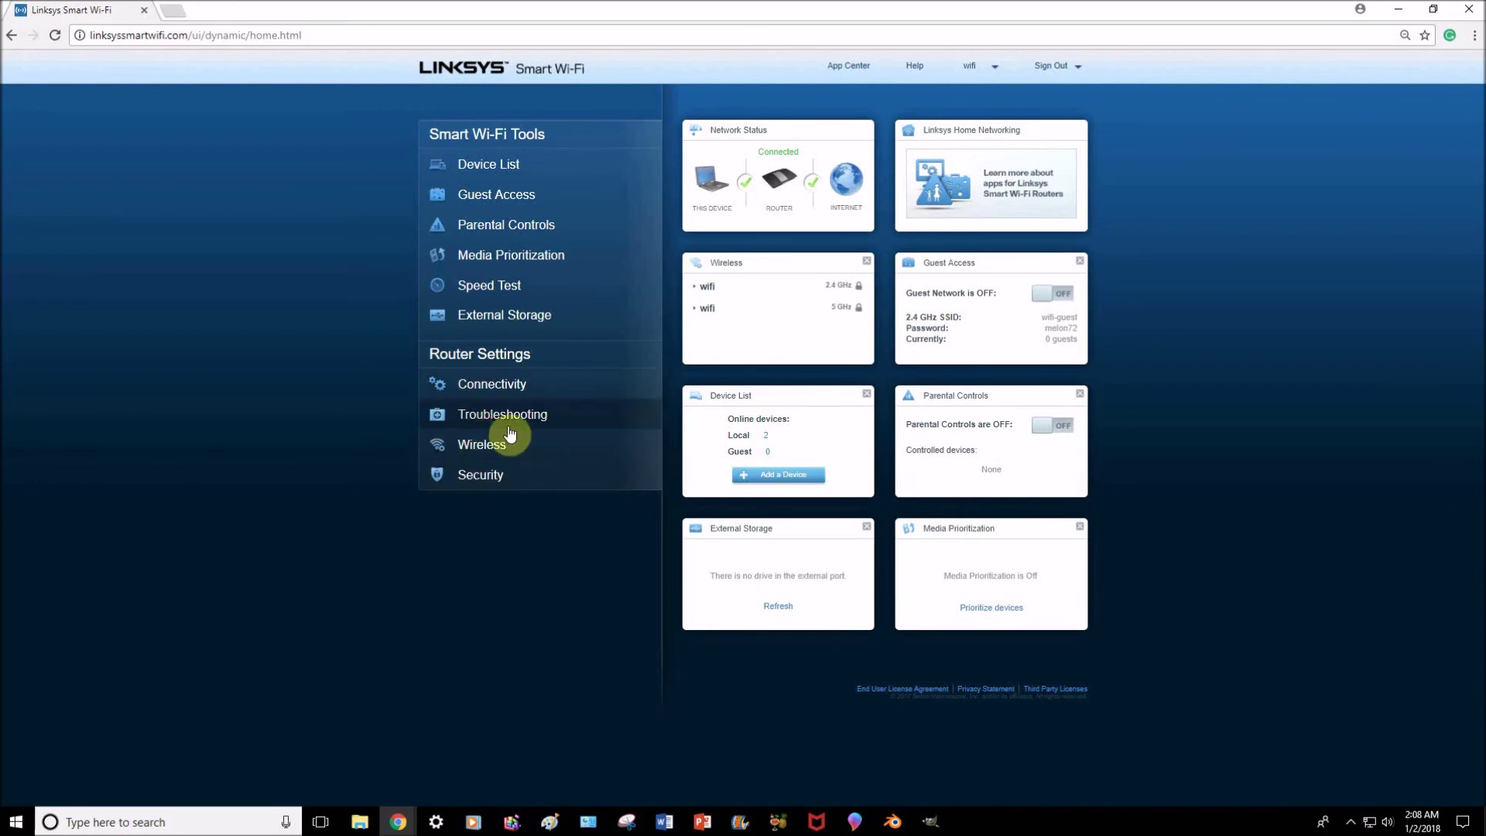
# Turn off the 5 GHz network in Wireless settings and apply the change.
pyautogui.click(500, 445)
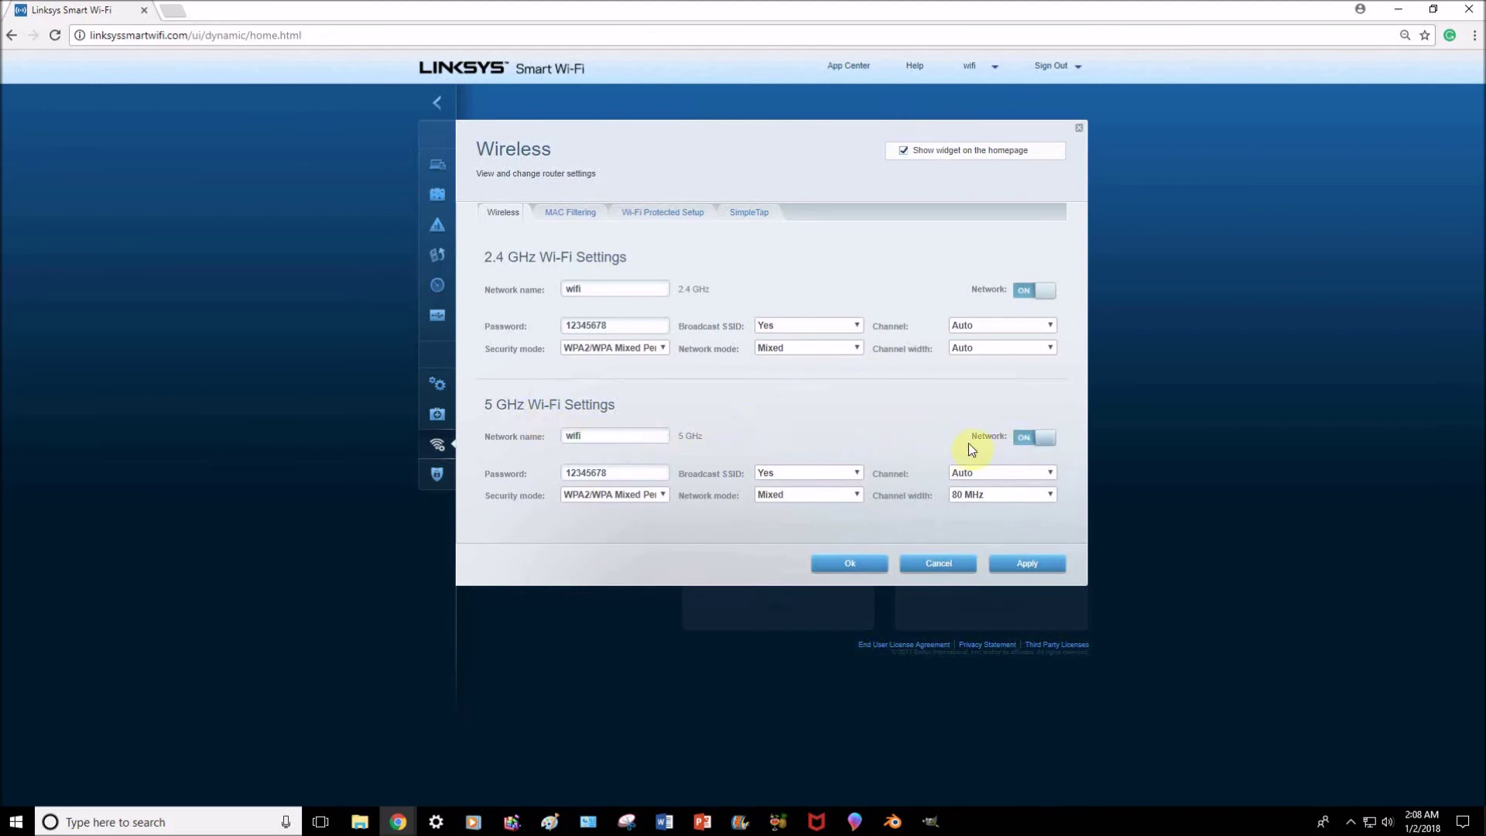
pyautogui.click(1028, 439)
pyautogui.click(1020, 563)
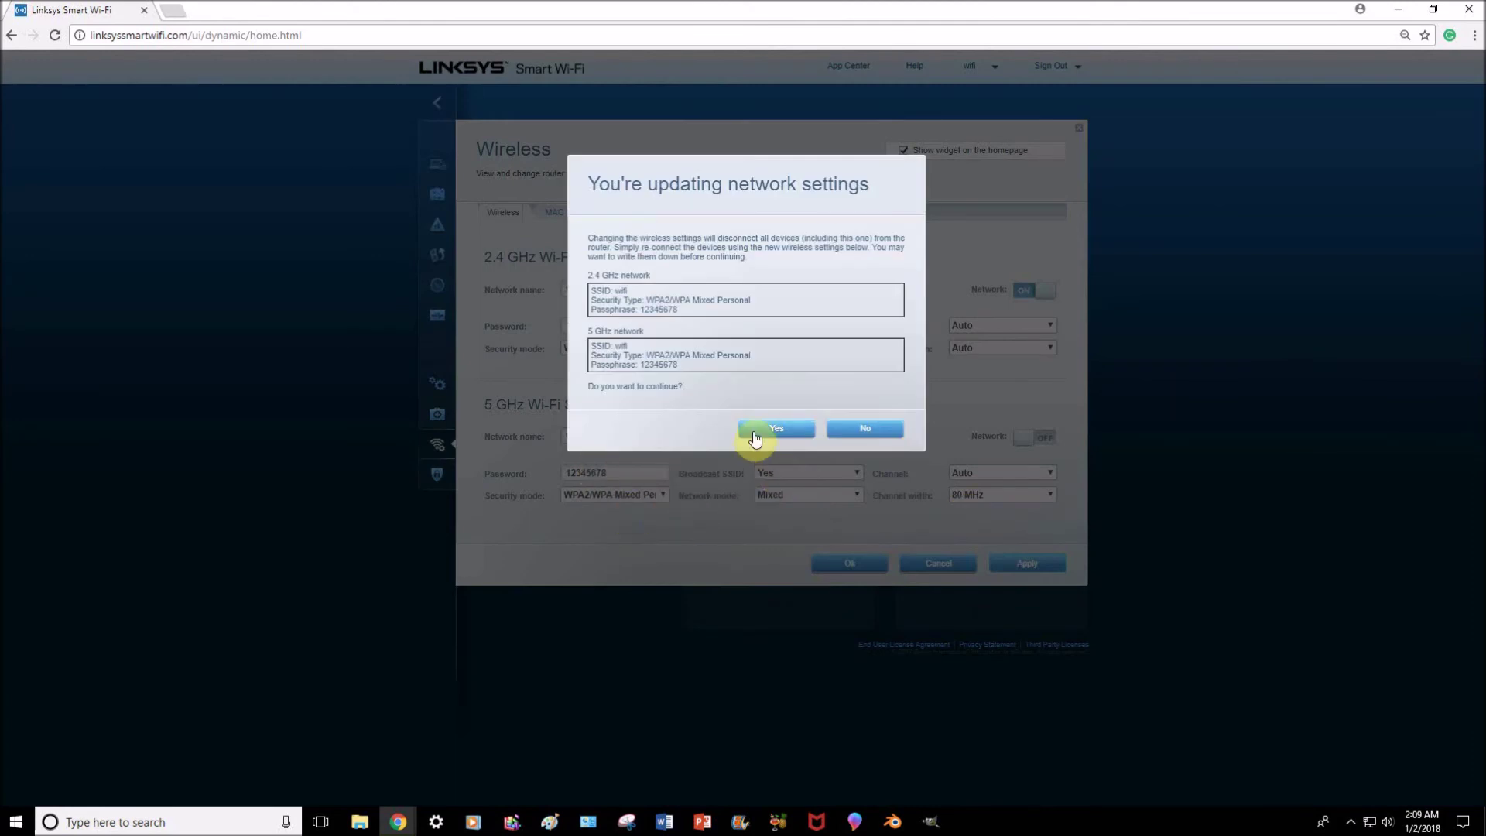
pyautogui.click(755, 438)
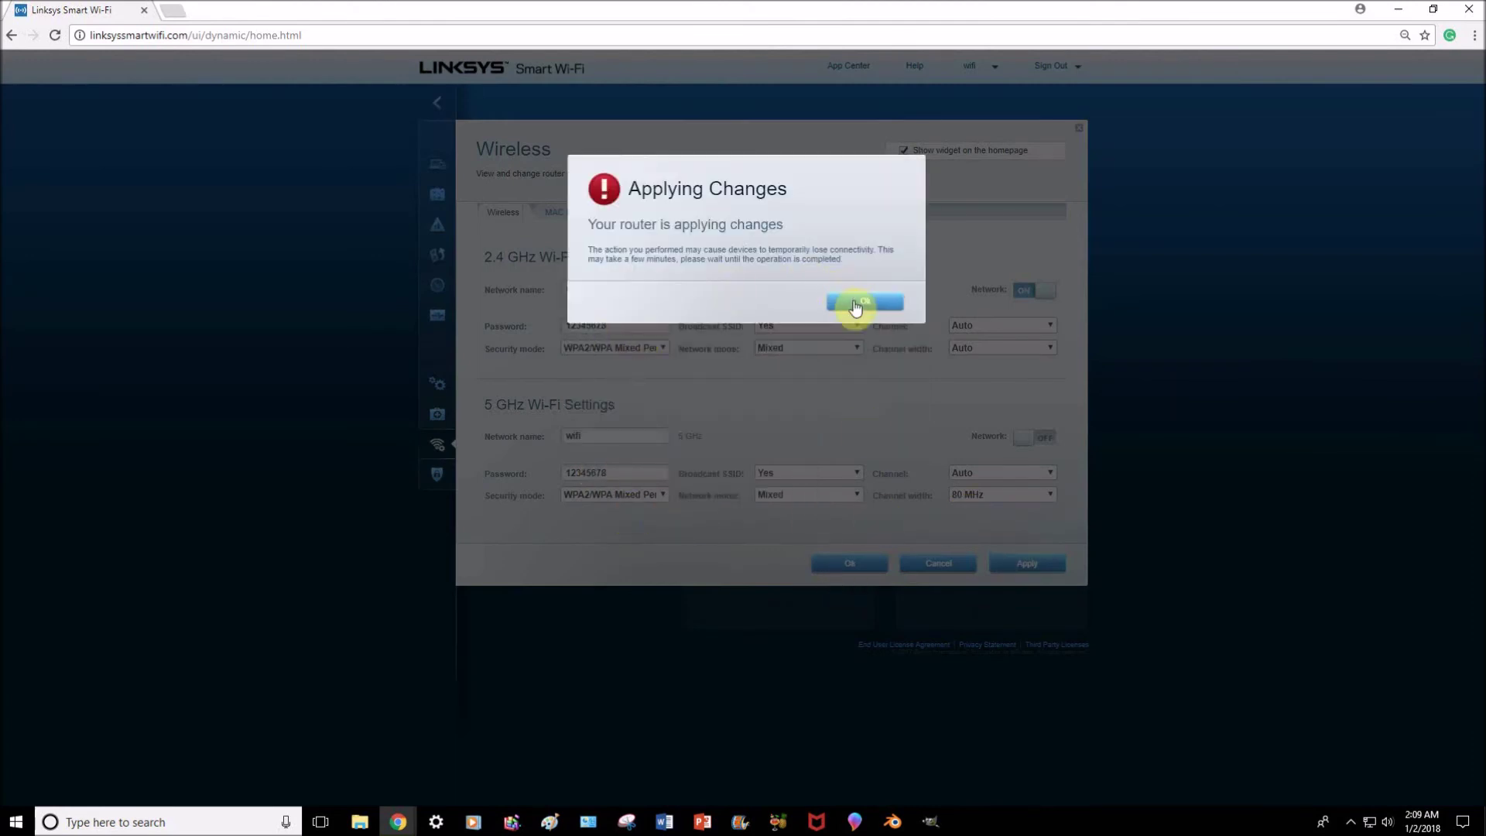
pyautogui.click(855, 302)
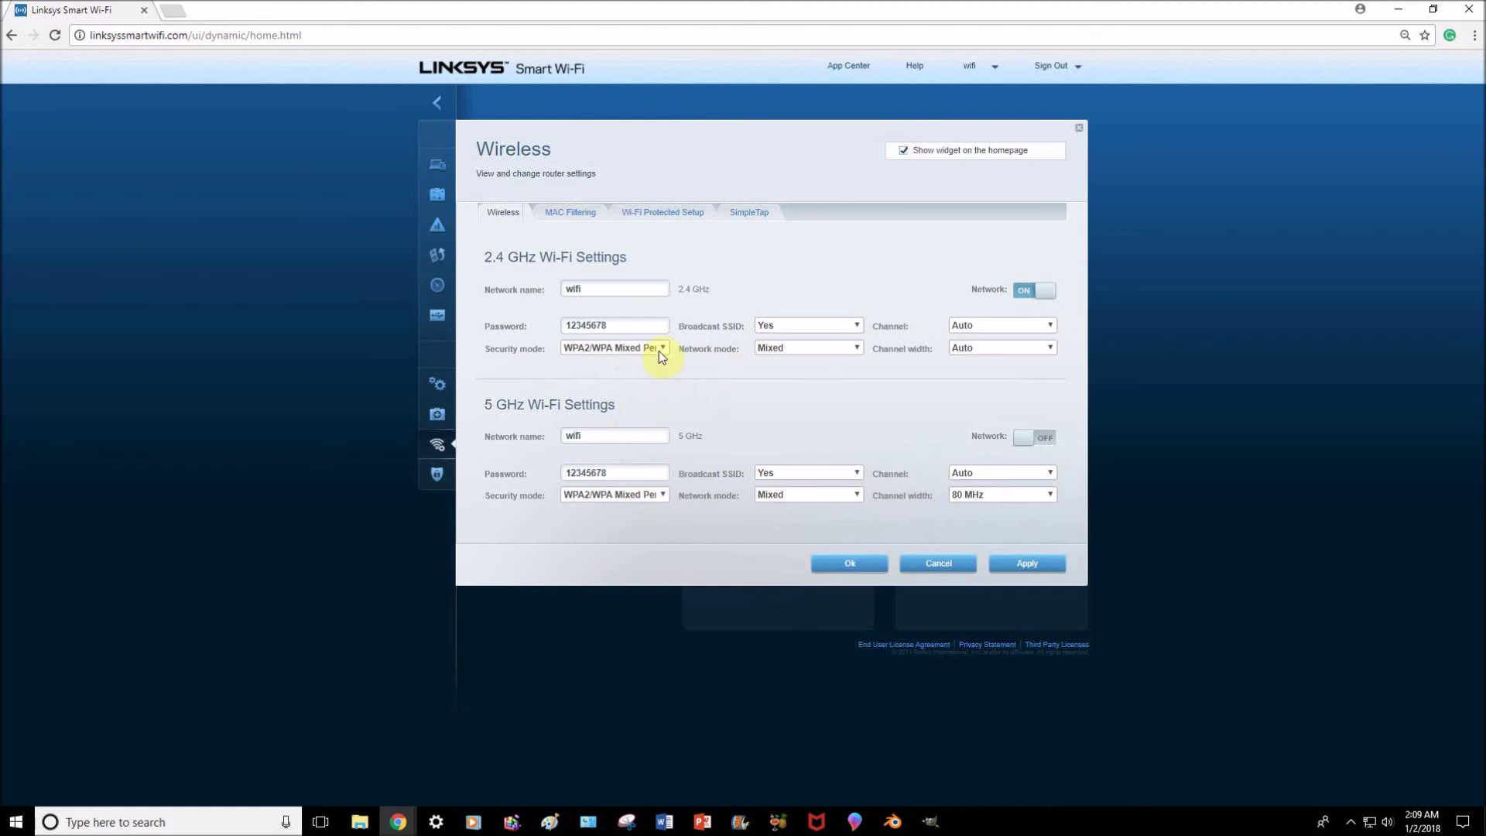
# Keep 2.4 GHz security at WPA2/WPA Mixed Personal and close the Wireless settings.
pyautogui.click(658, 348)
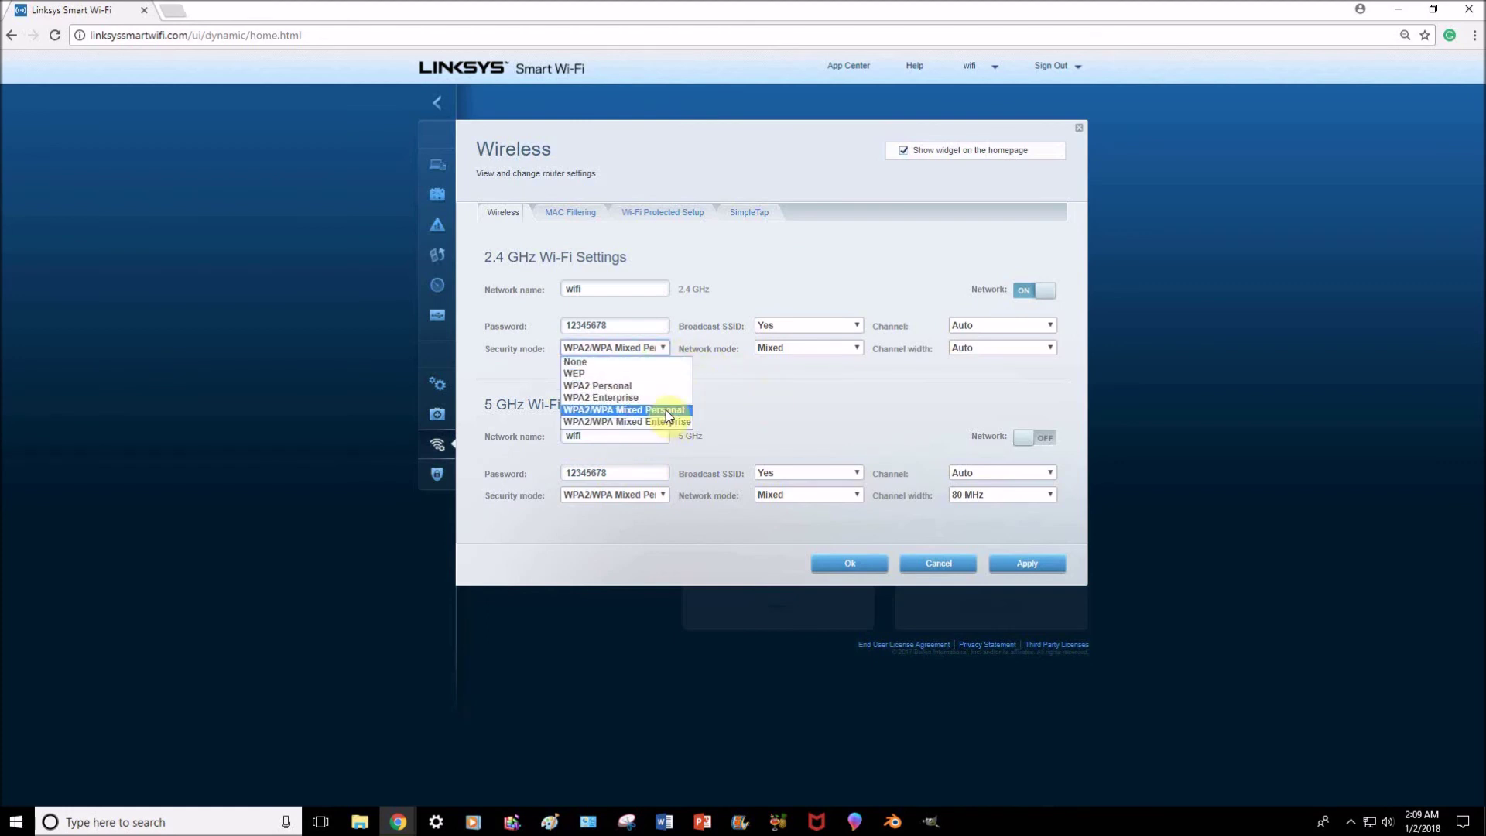
pyautogui.click(667, 413)
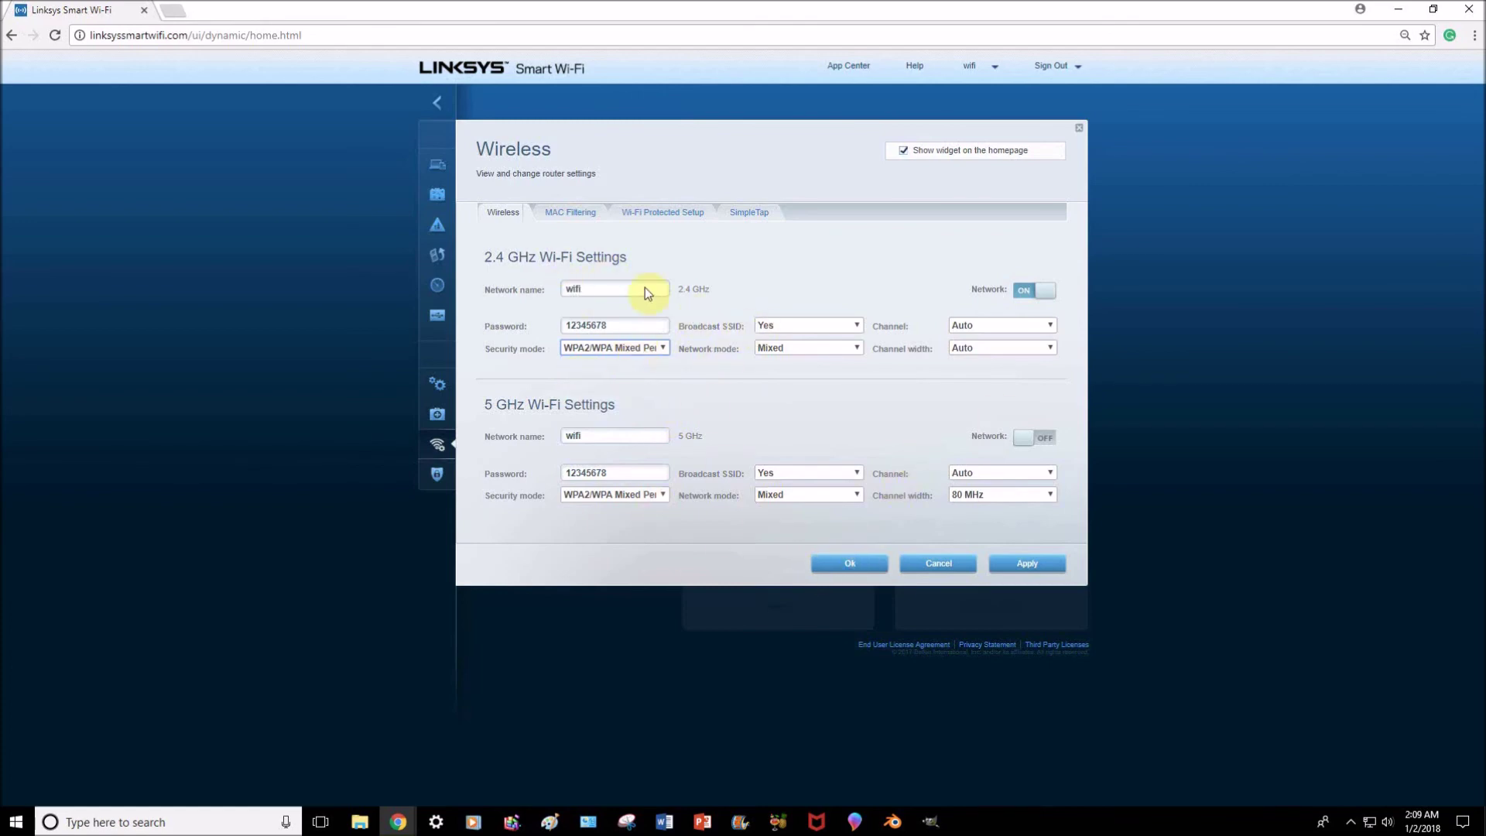
pyautogui.click(1080, 133)
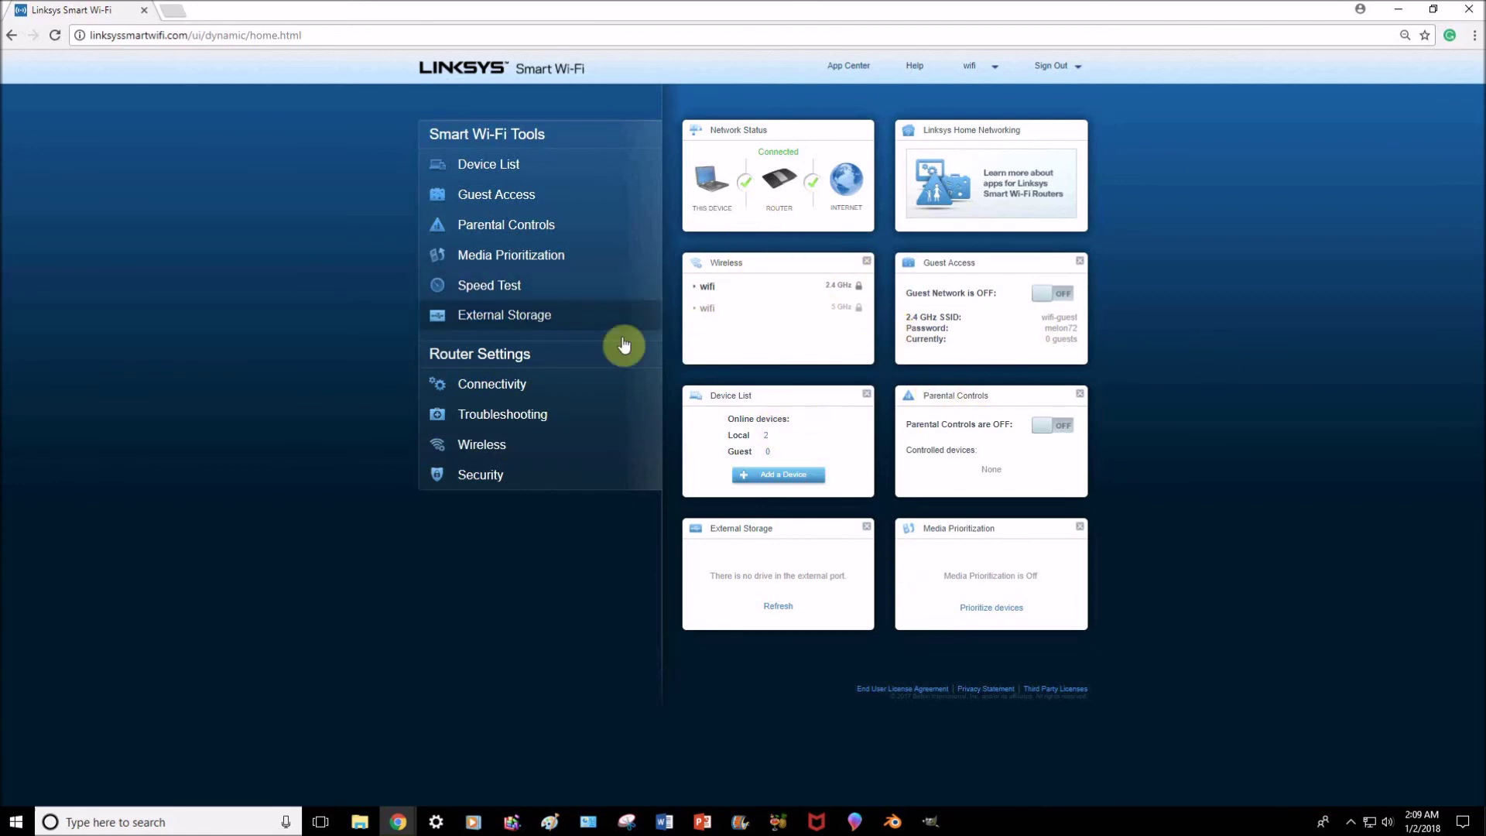
# Switch to the Linksys support FAQ window and jump to the EA6300 setup question.
pyautogui.click(1396, 12)
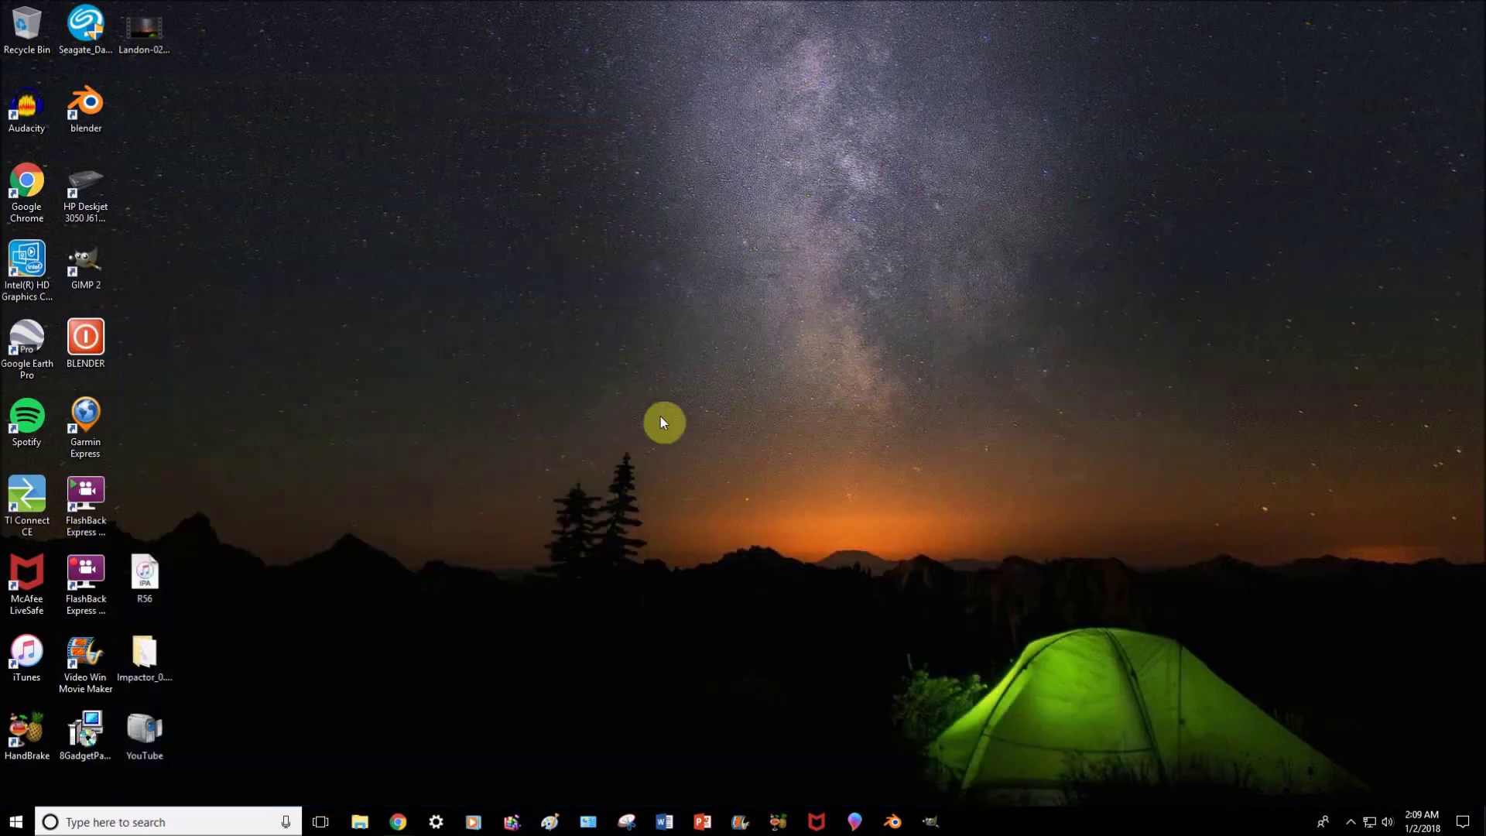
pyautogui.moveTo(395, 820)
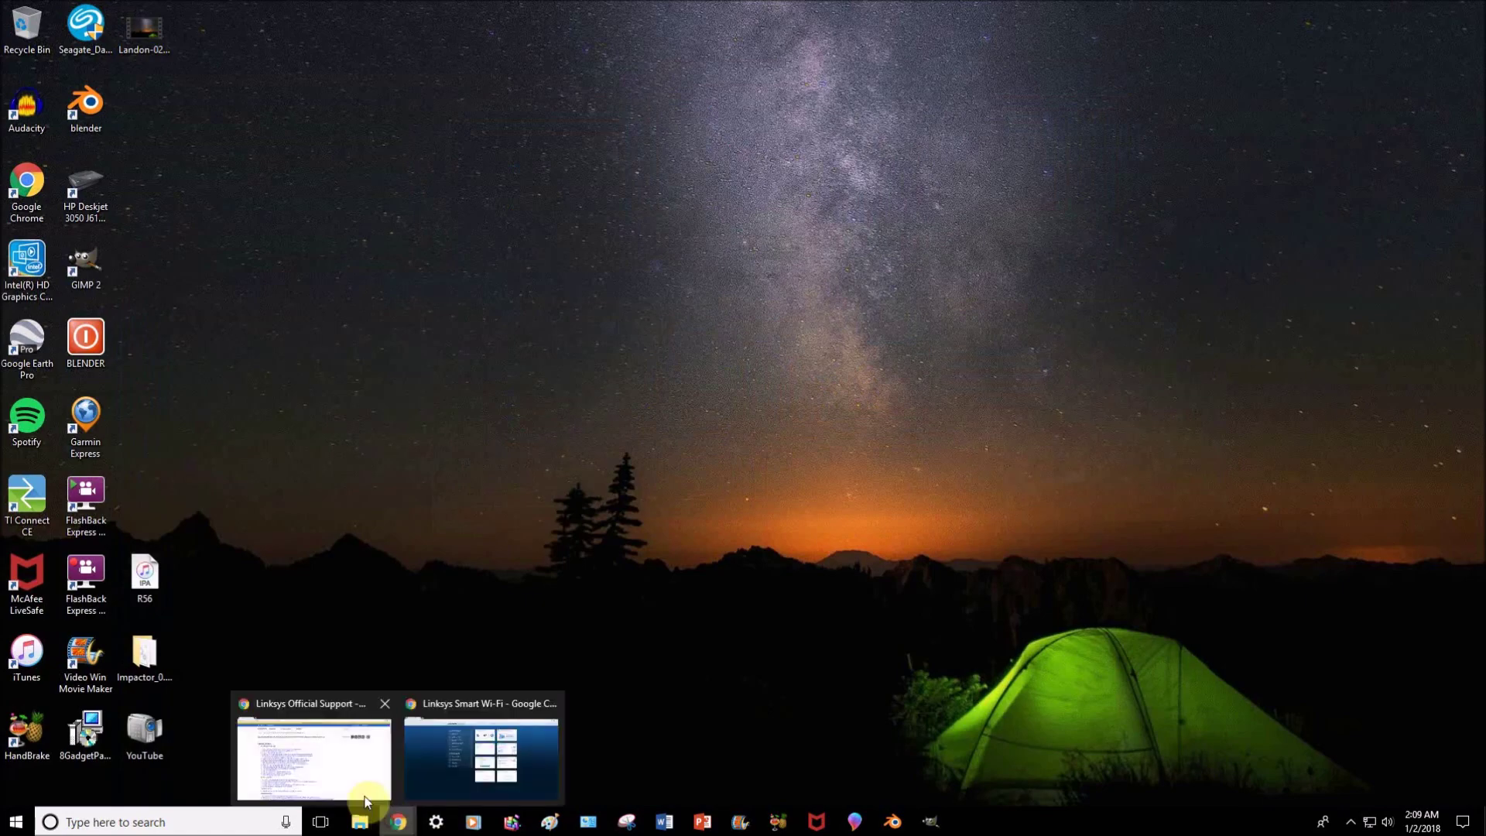
pyautogui.click(325, 765)
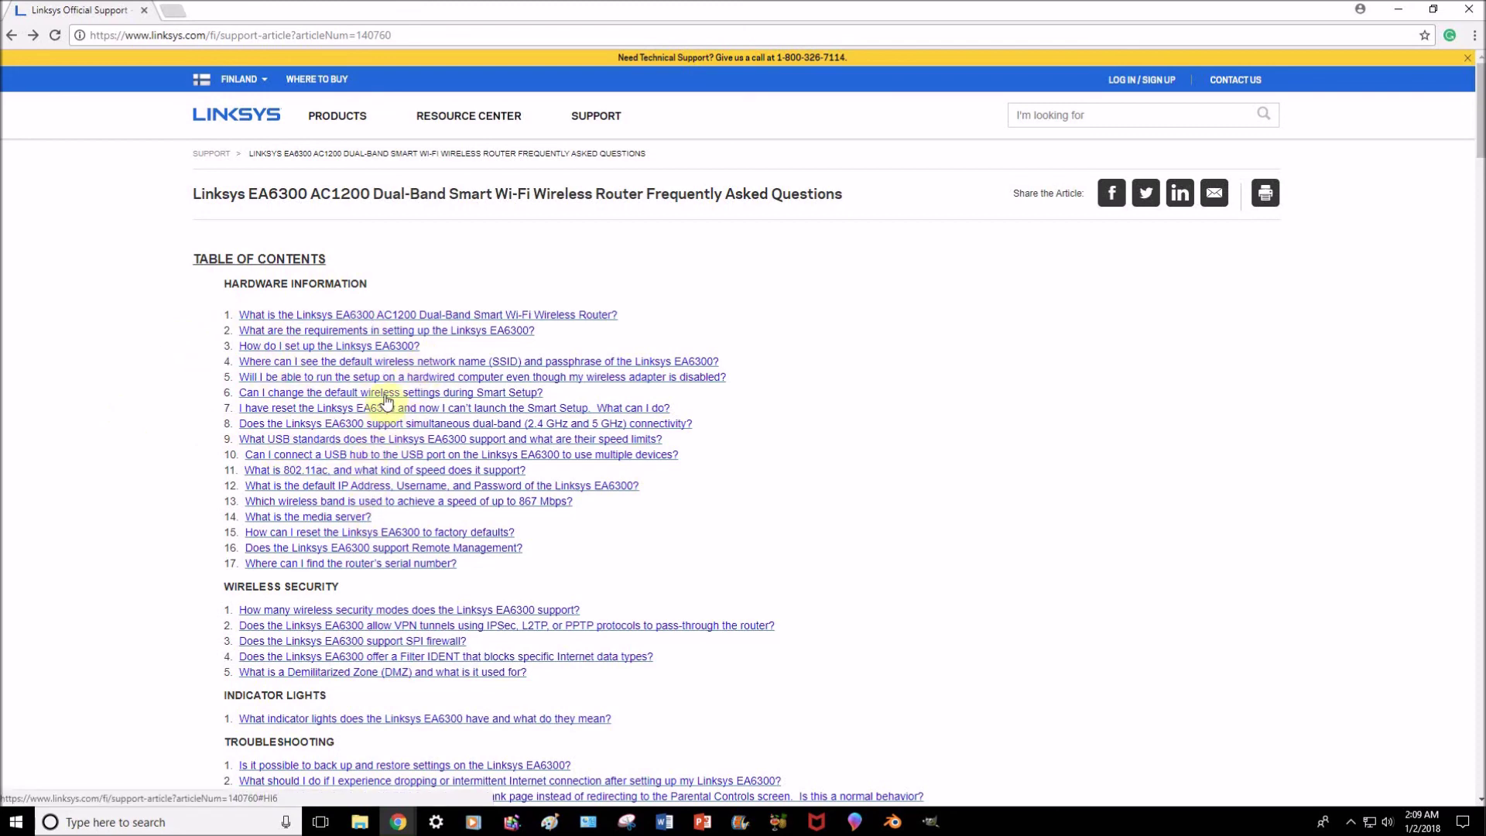
pyautogui.click(360, 349)
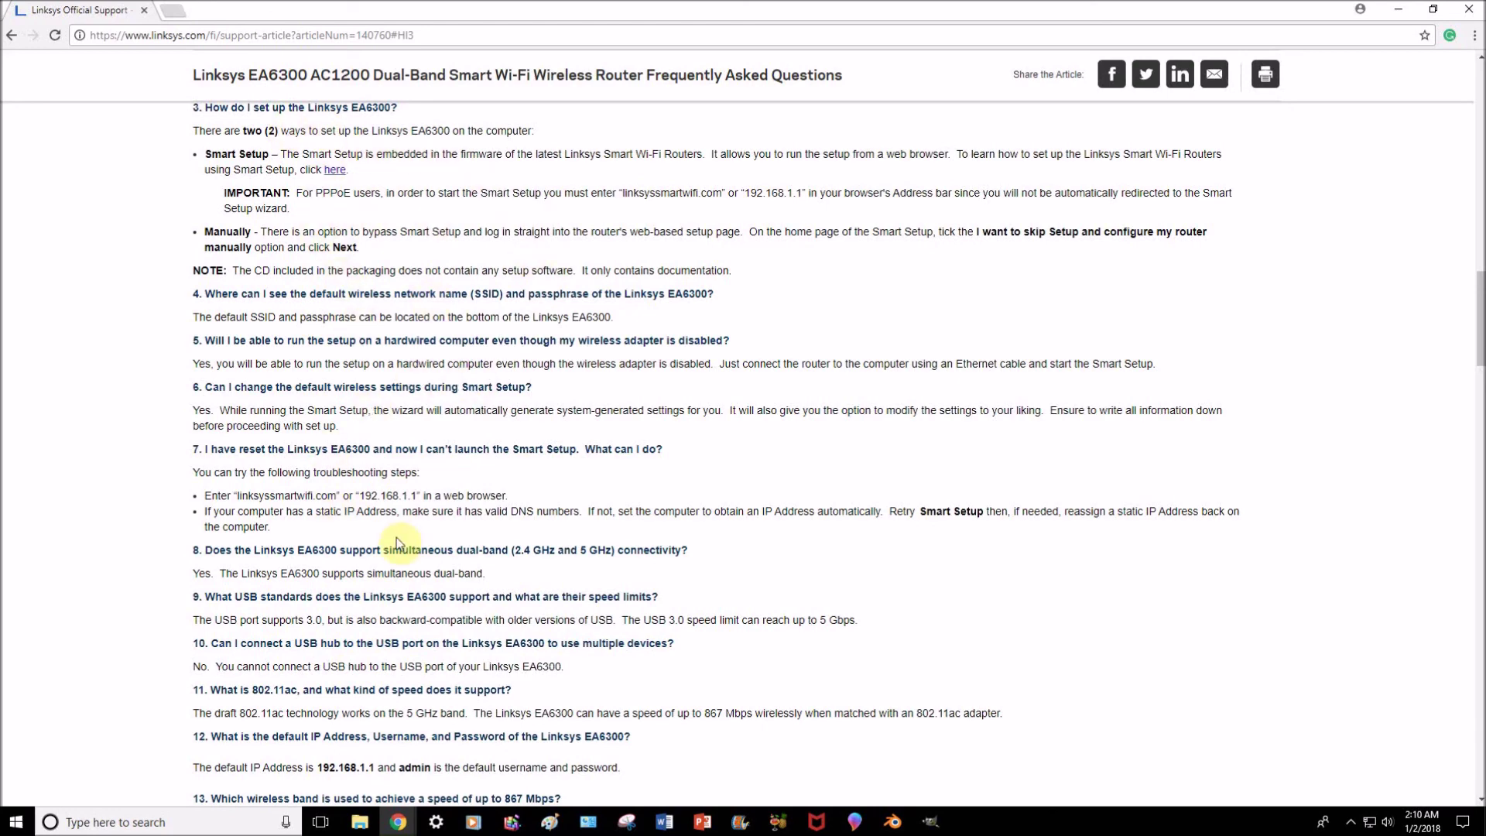
# Read through the FAQ answers, briefly highlighting question 10, then return to the top.
pyautogui.scroll(-1, 337, 630)
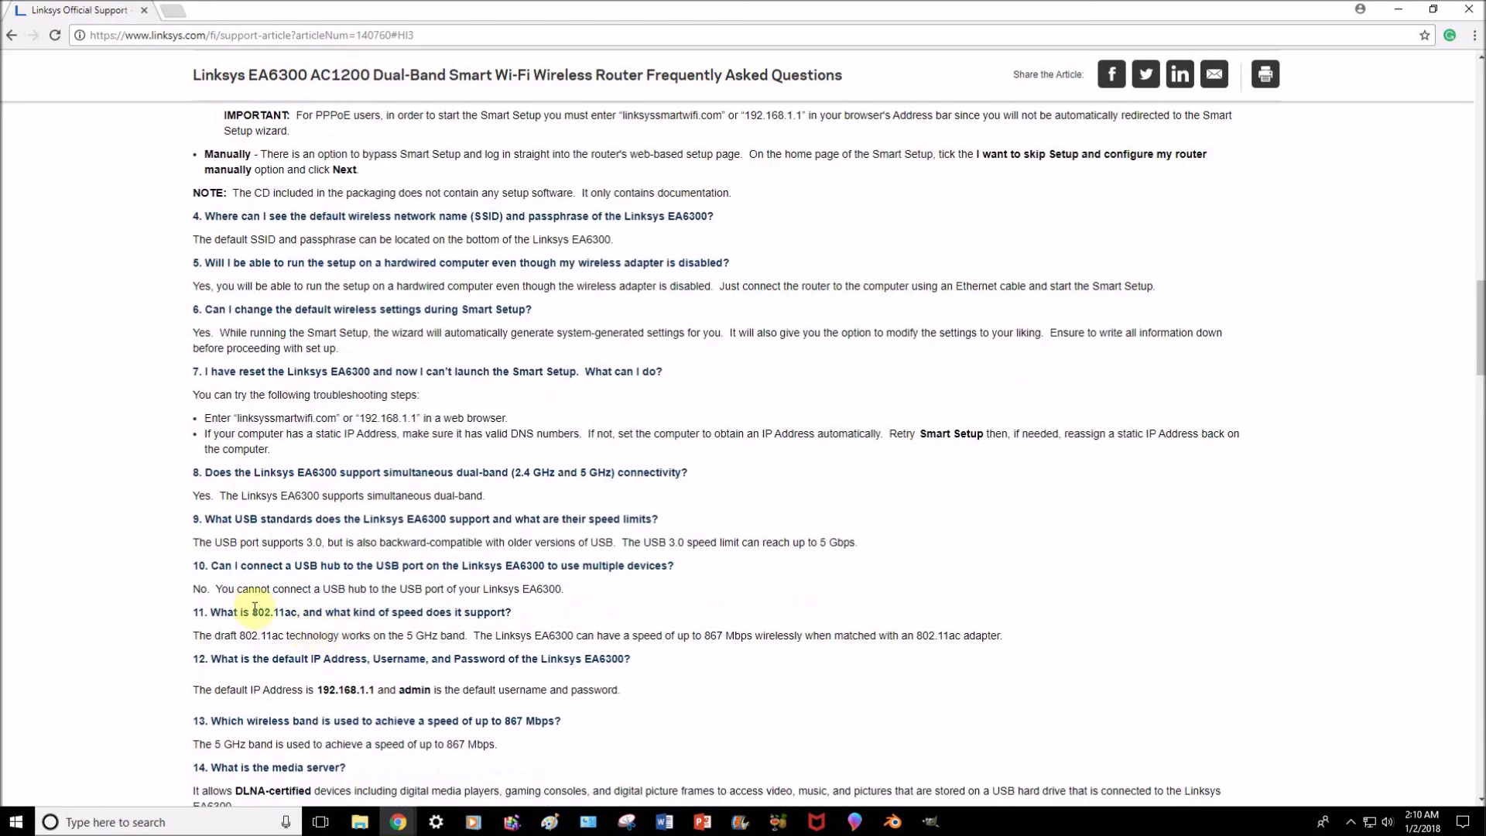
pyautogui.moveTo(190, 565); pyautogui.dragTo(676, 578)
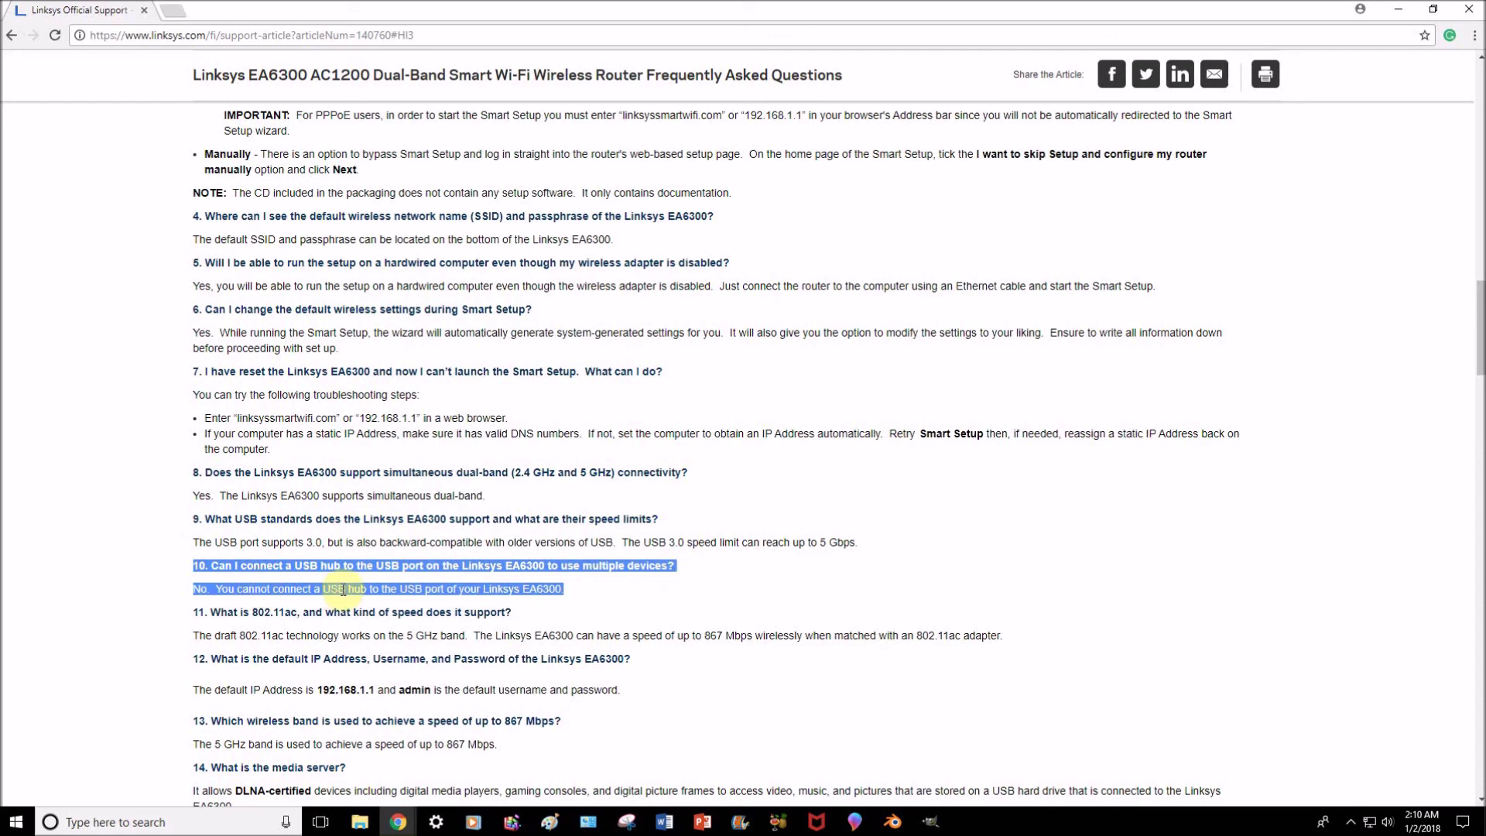
pyautogui.click(662, 595)
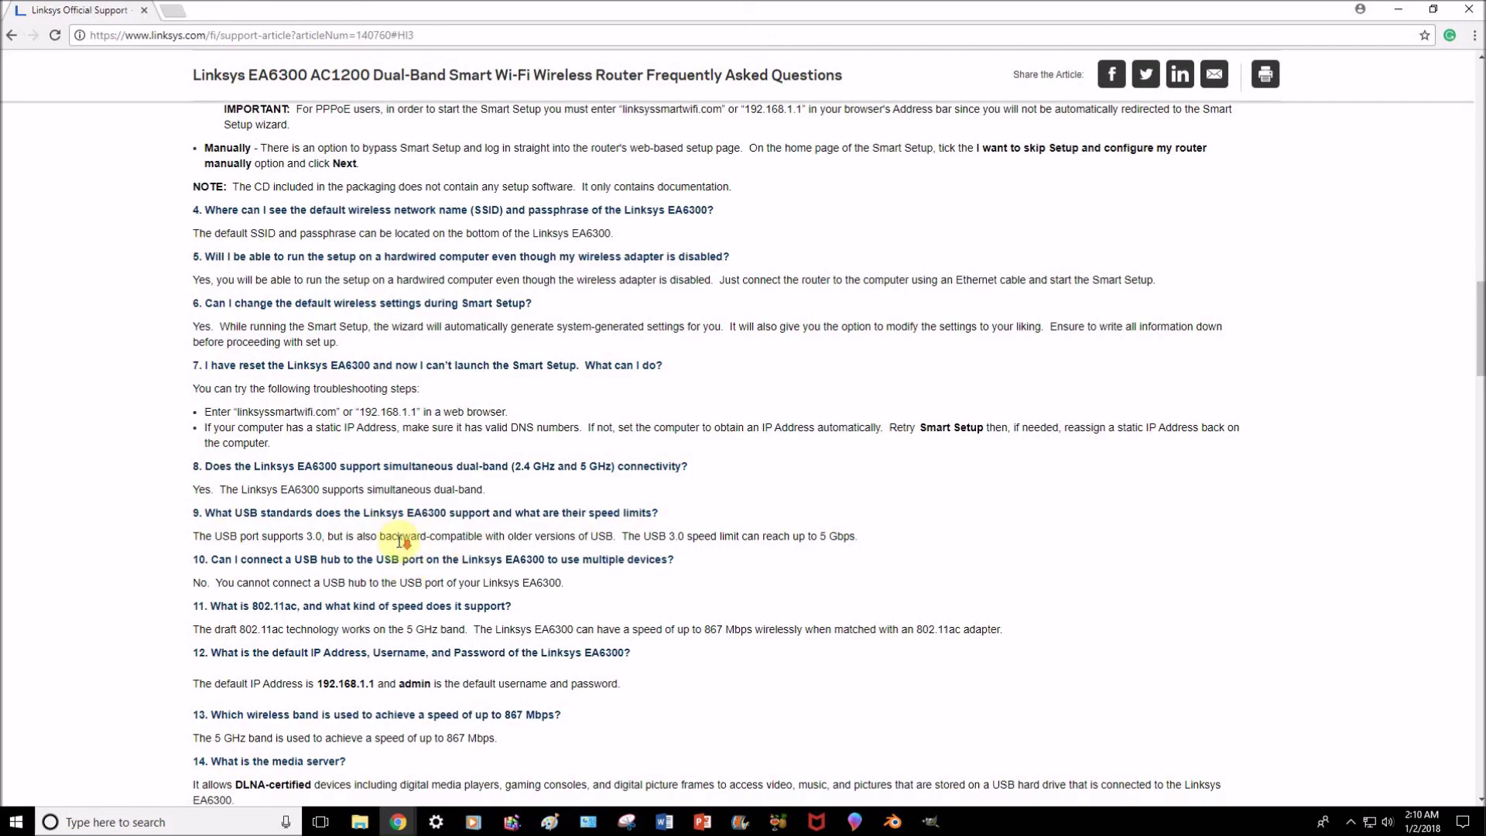
pyautogui.scroll(-3, 425, 382)
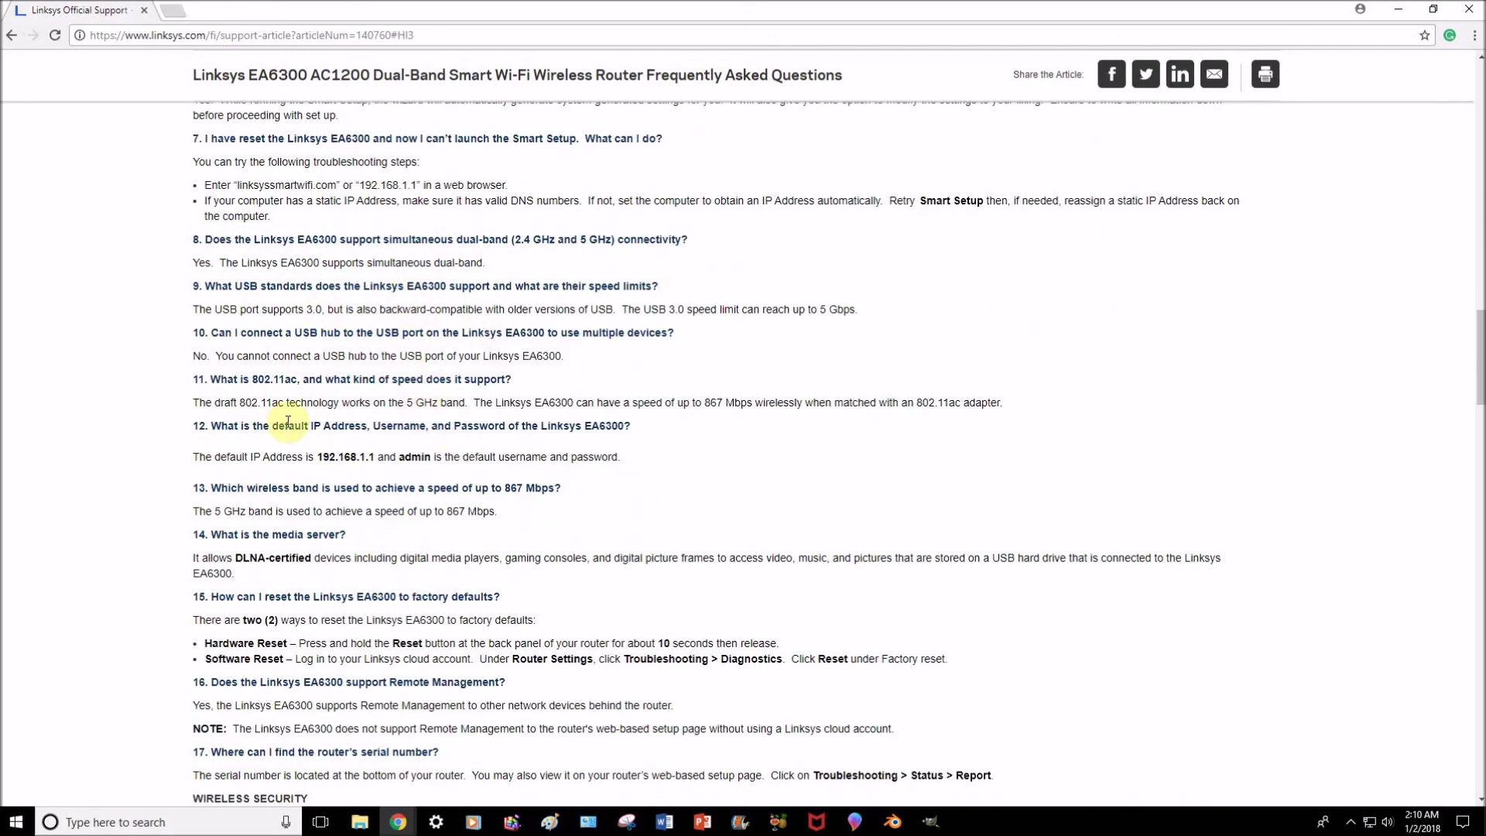
pyautogui.scroll(-5, 395, 510)
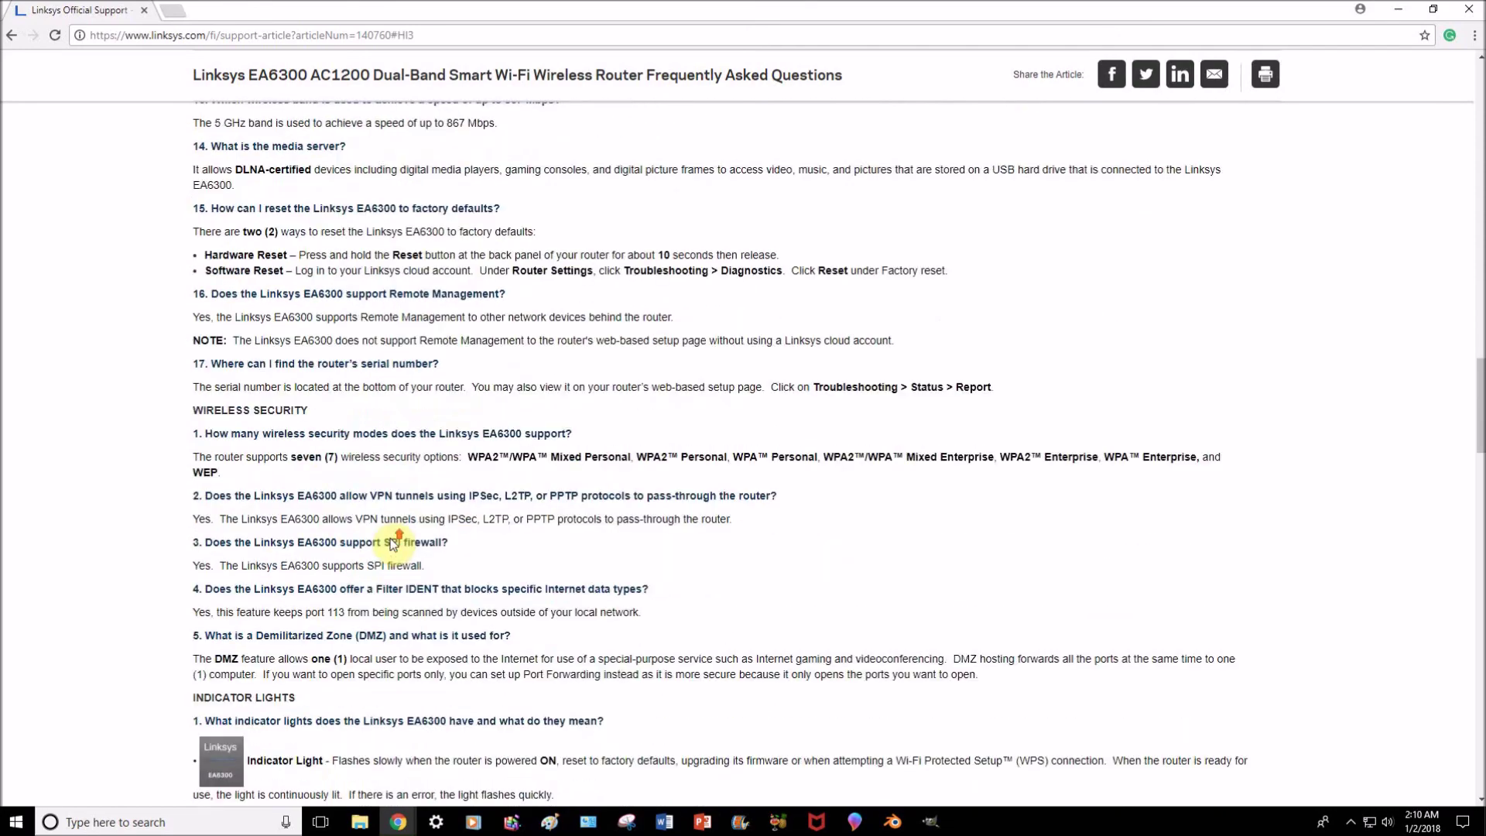
pyautogui.scroll(3, 396, 546)
pyautogui.scroll(13, 392, 534)
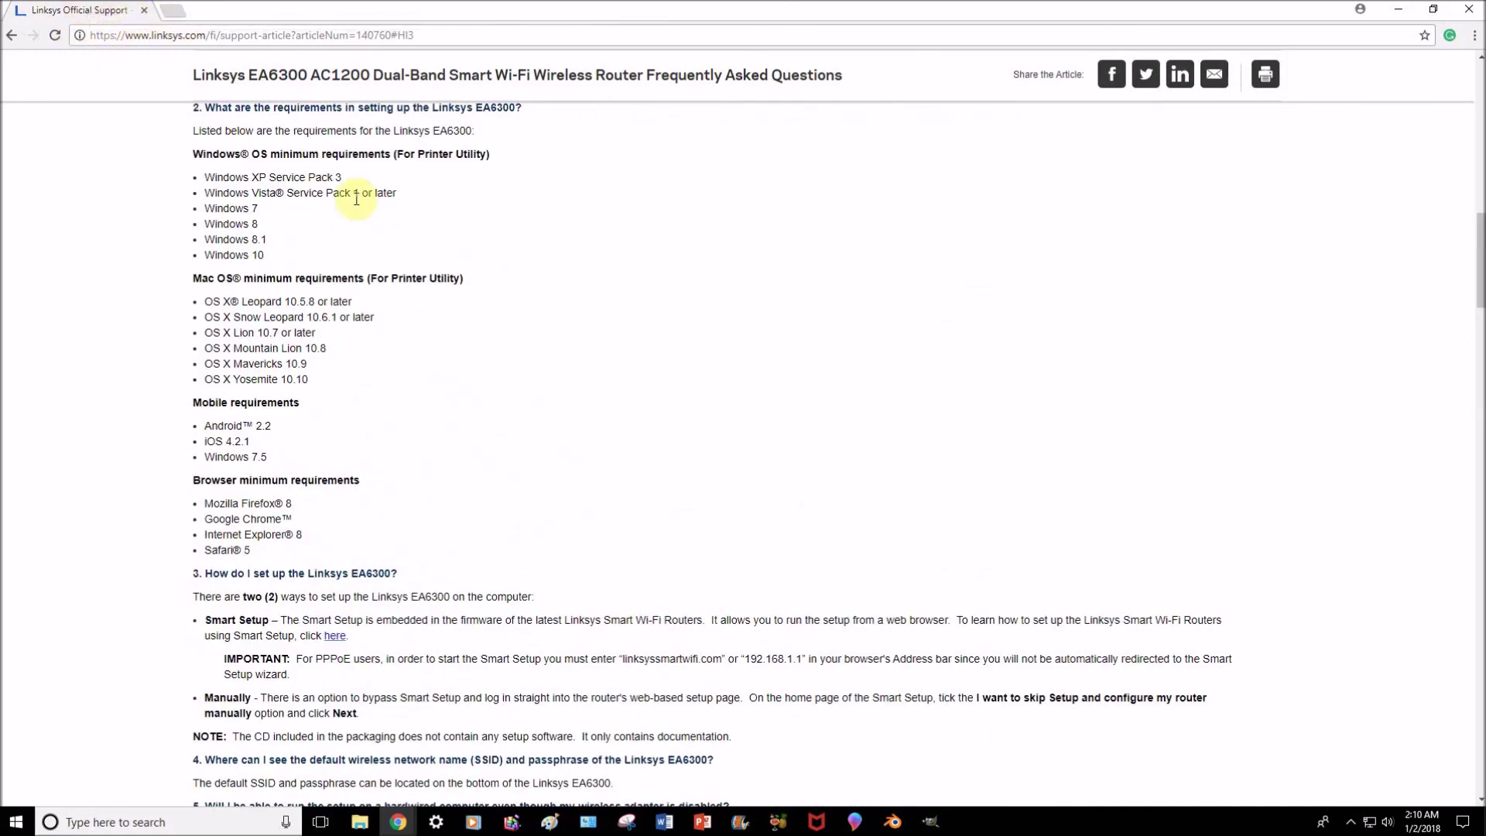
pyautogui.scroll(4, 447, 277)
pyautogui.scroll(3, 446, 278)
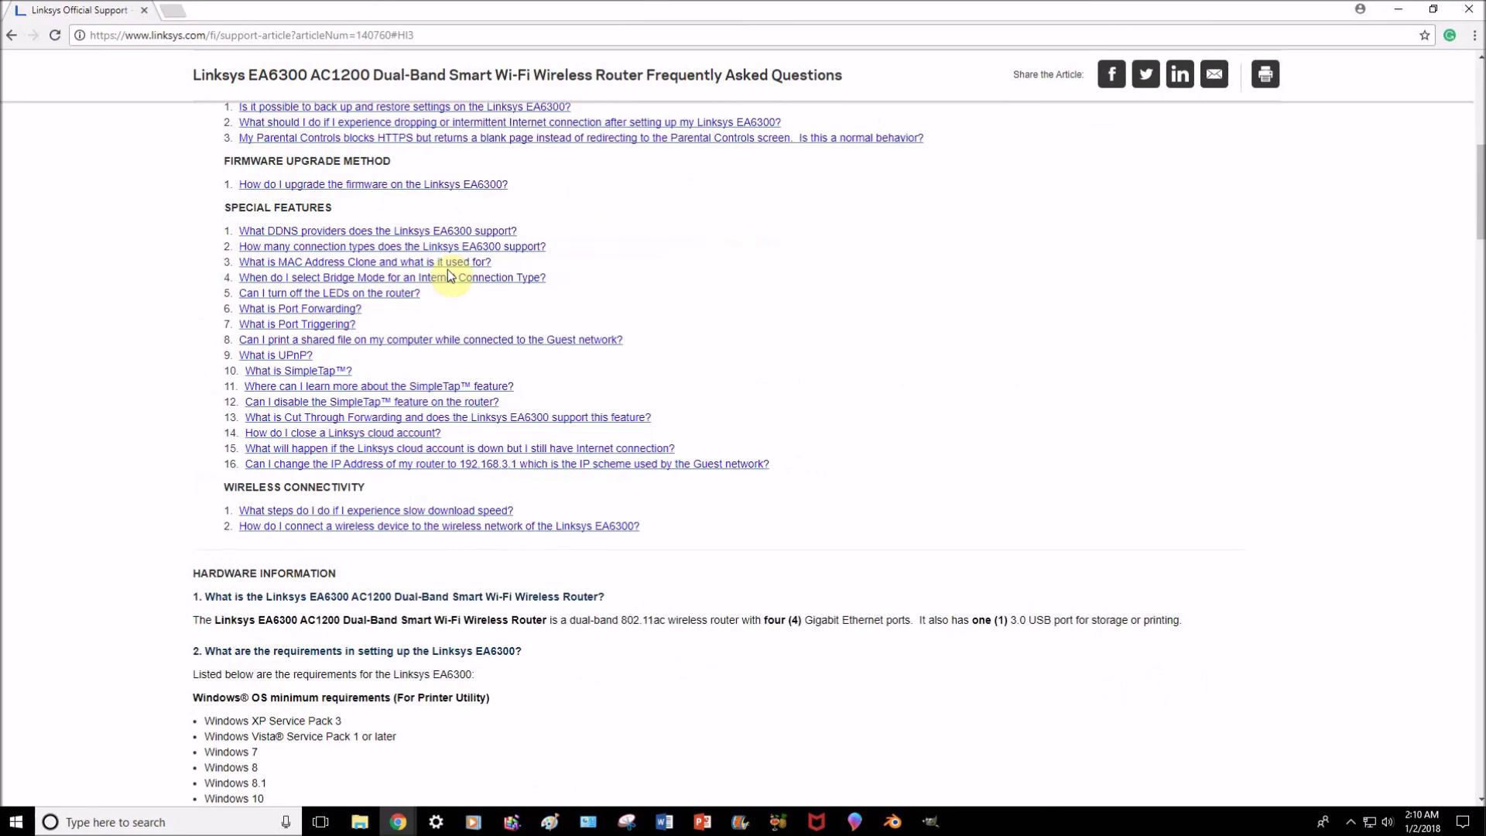
pyautogui.scroll(2, 448, 277)
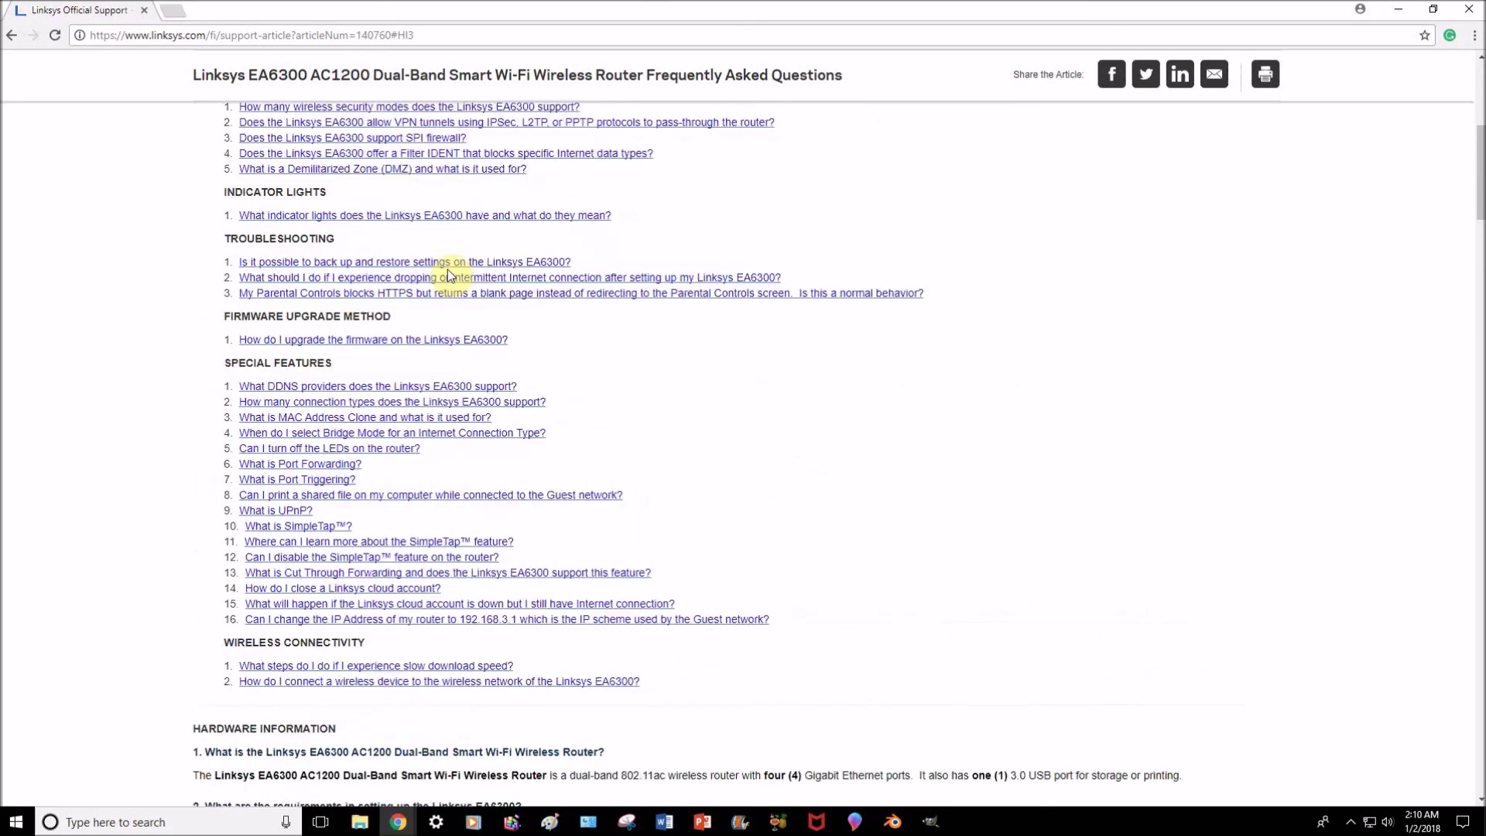